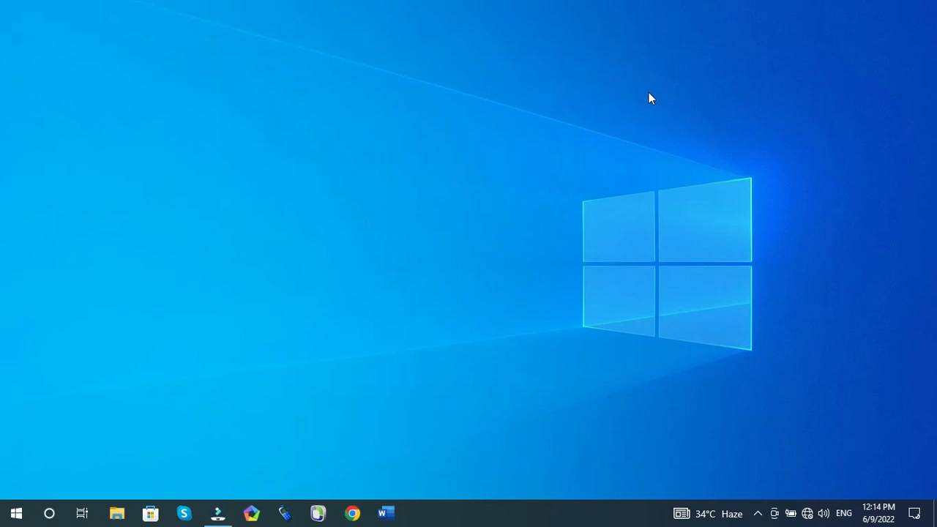
- Search the system for "winword" and launch Microsoft Office Word 2007
key("super")
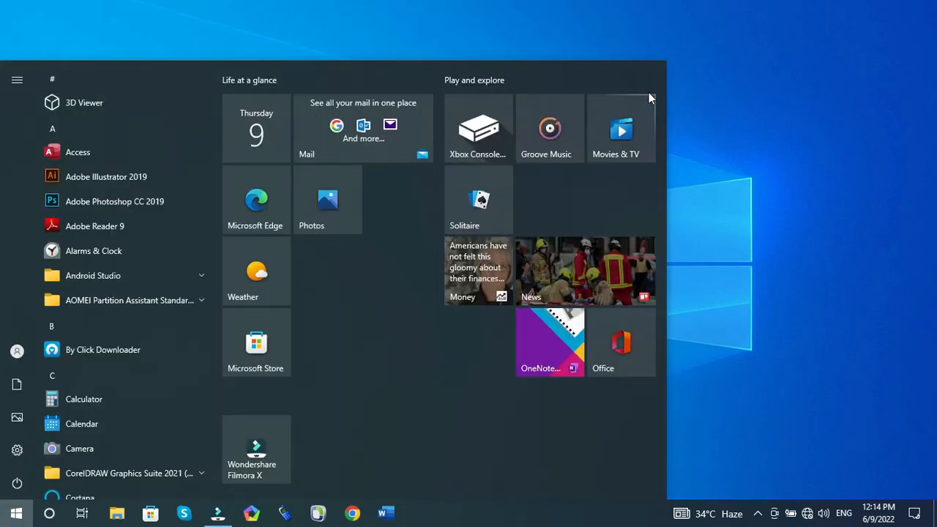
type("winword")
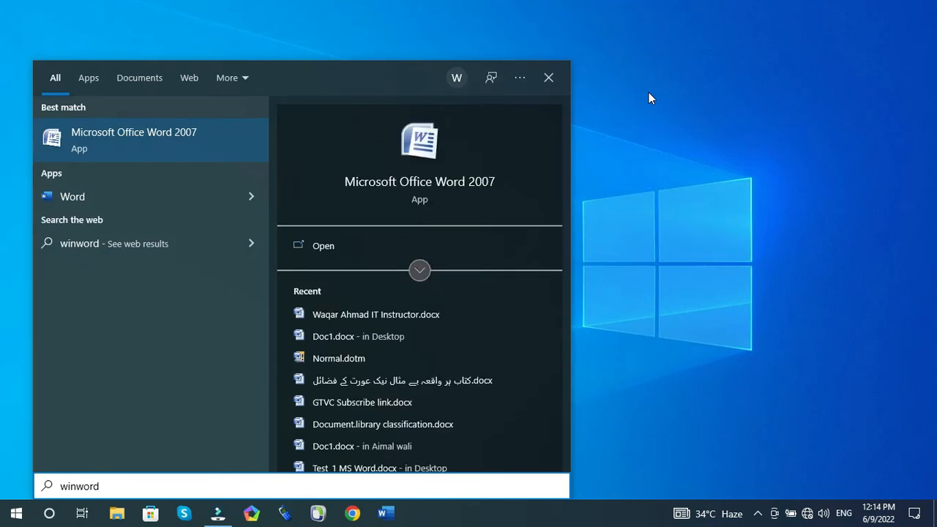
key("Return")
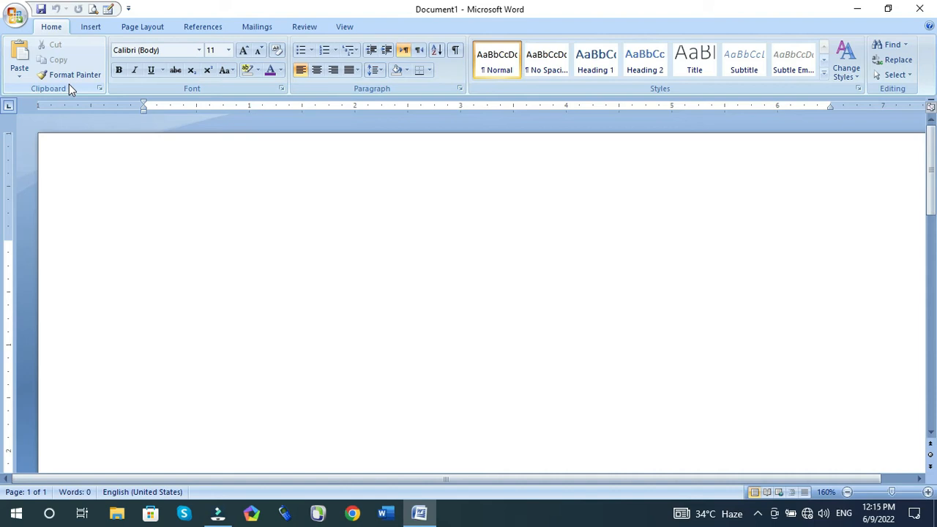
- Generate sample paragraphs in the blank document with the function =rand()
type("=")
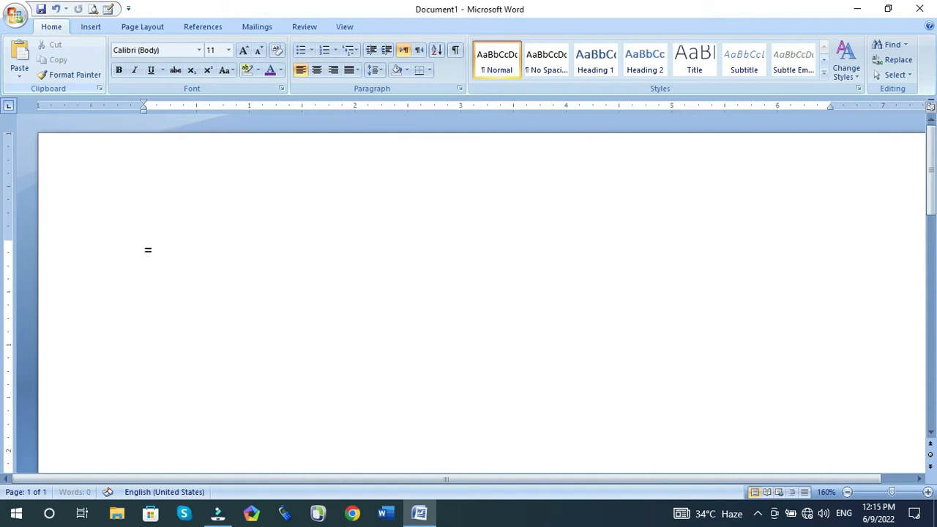
type("rand()")
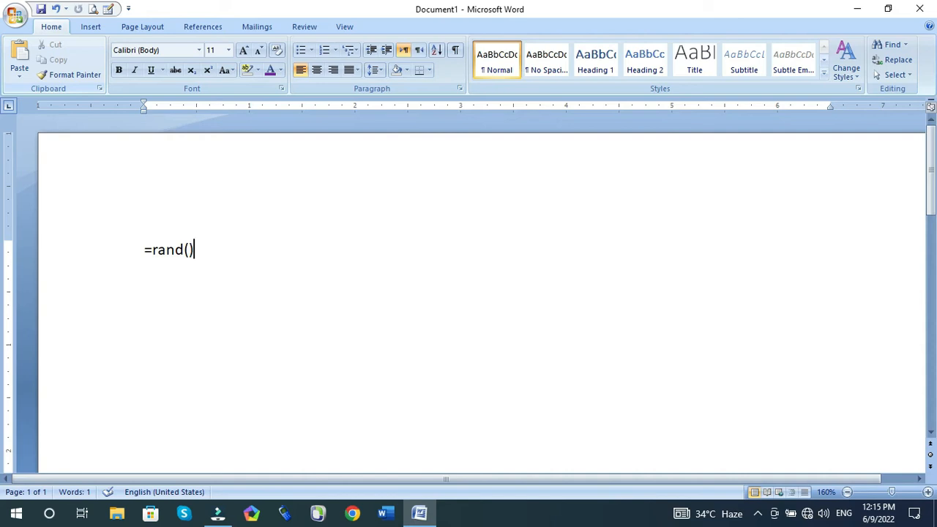
key("Return")
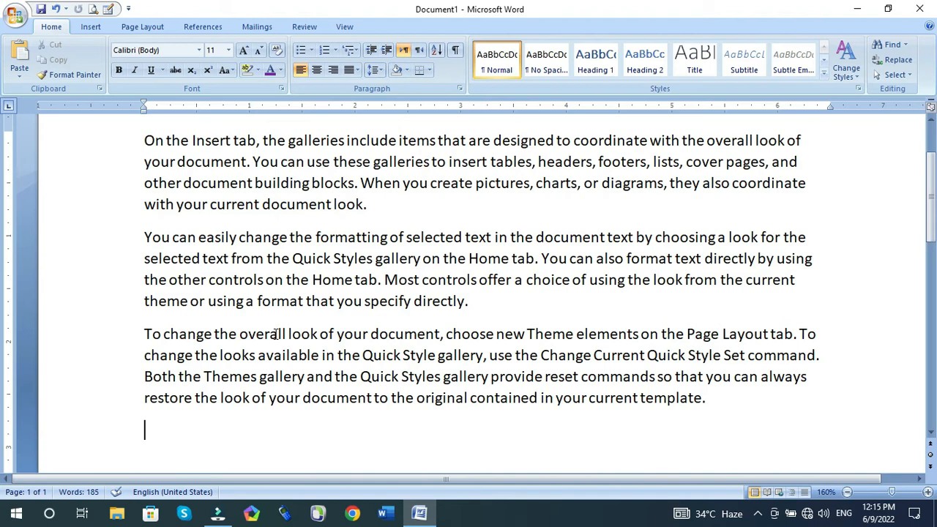
- Undo the generated text, change the function to =rand(12,15) and generate the longer sample text
key("ctrl+z")
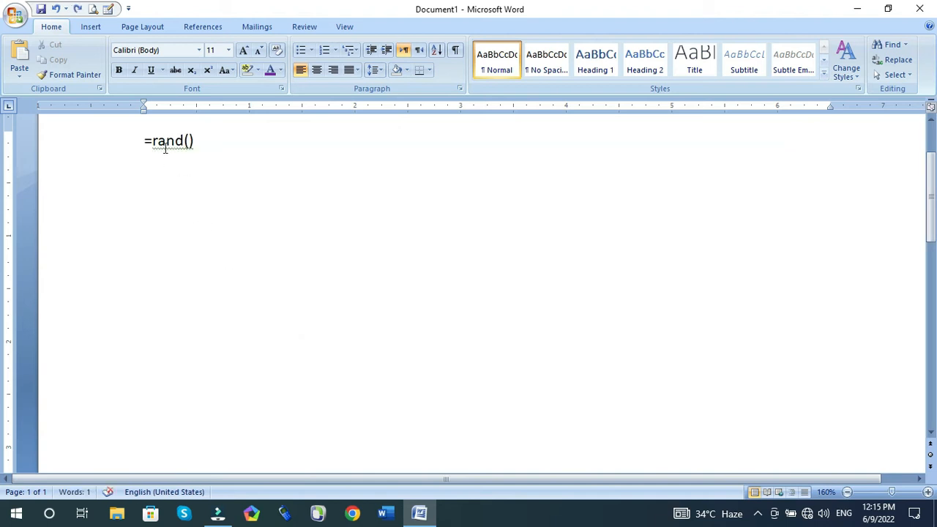
left_click(188, 140)
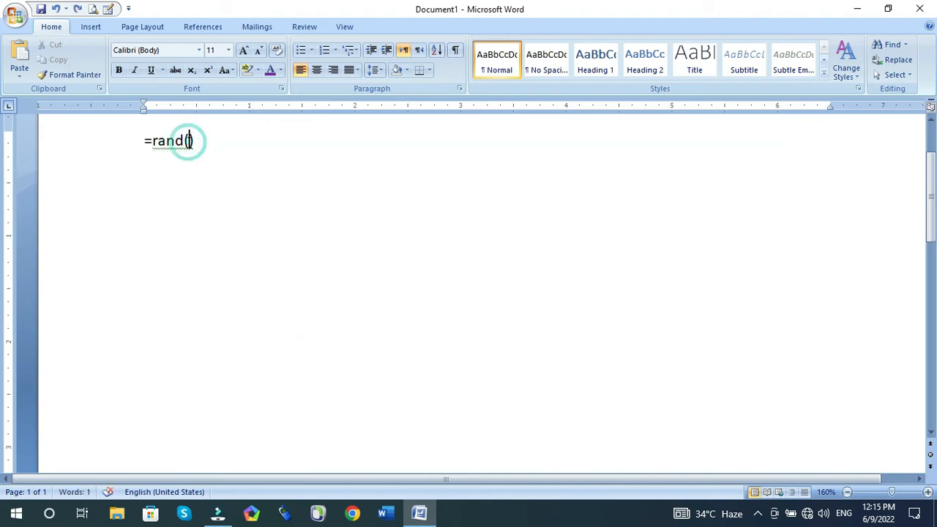
type("12,")
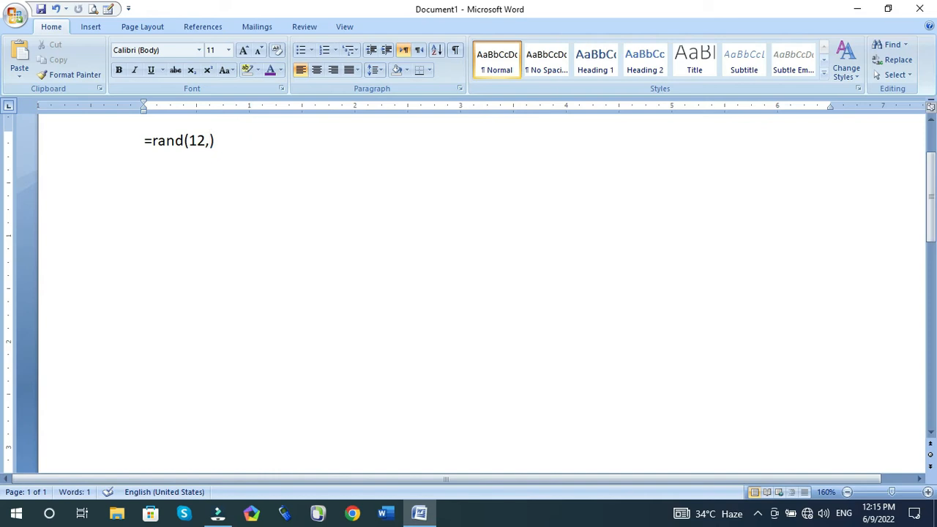
type("15")
key("Right")
key("Return")
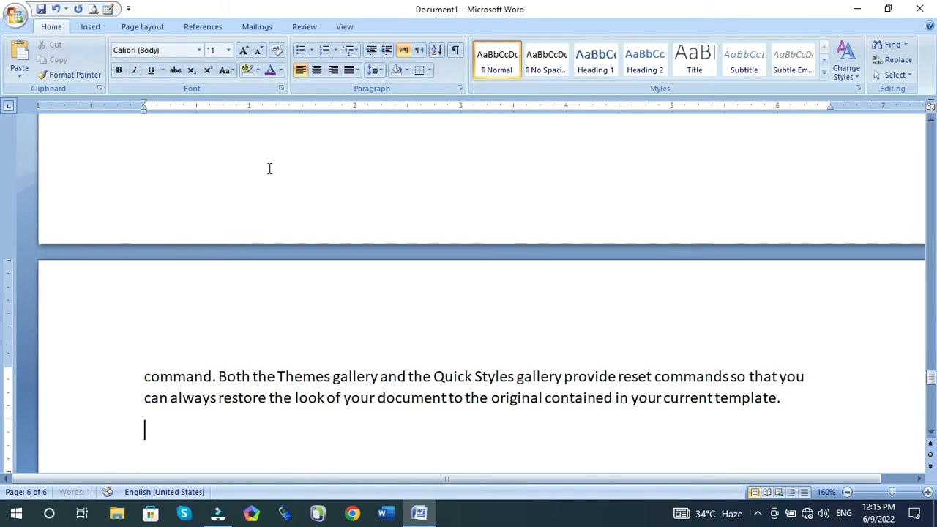
- Apply the "1. 2. 3." numbering format to all paragraphs in the document
scroll(269, 168, "up", 5)
scroll(269, 168, "up", 10)
scroll(269, 168, "up", 10)
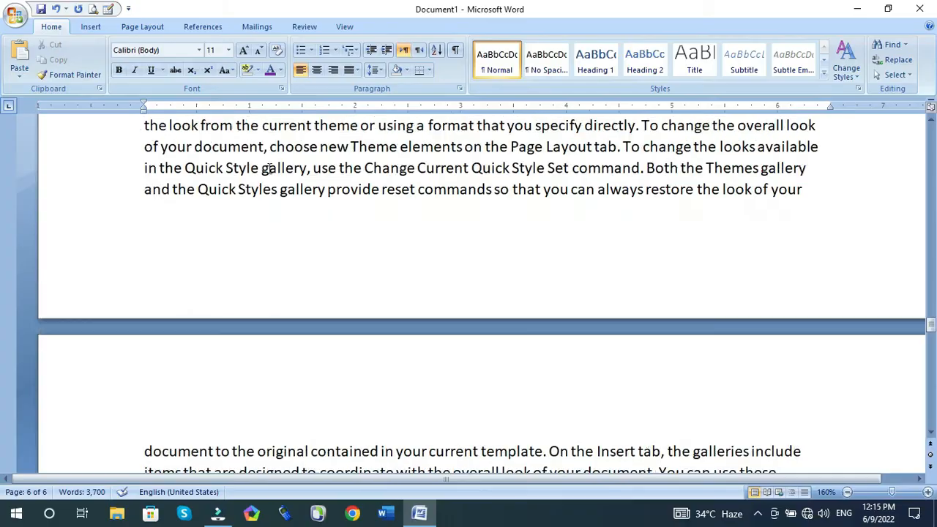
scroll(270, 168, "up", 10)
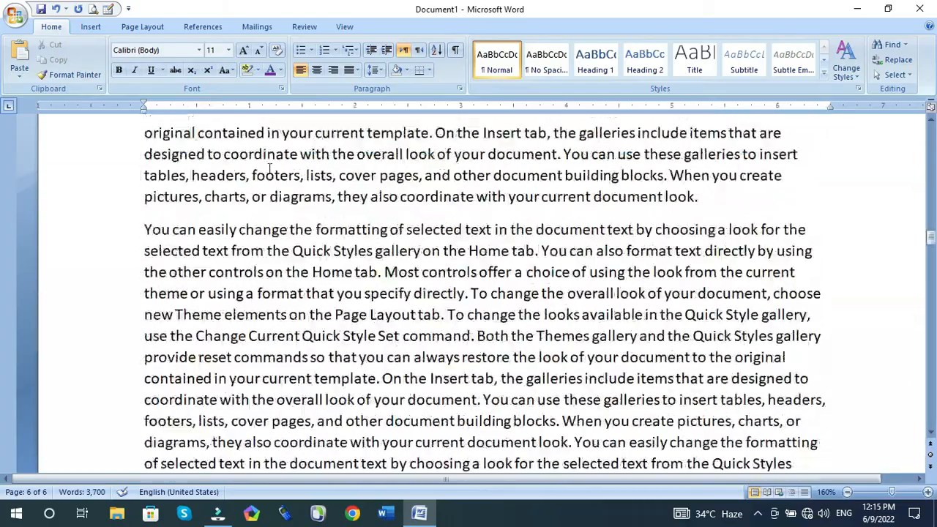
scroll(270, 166, "up", 5)
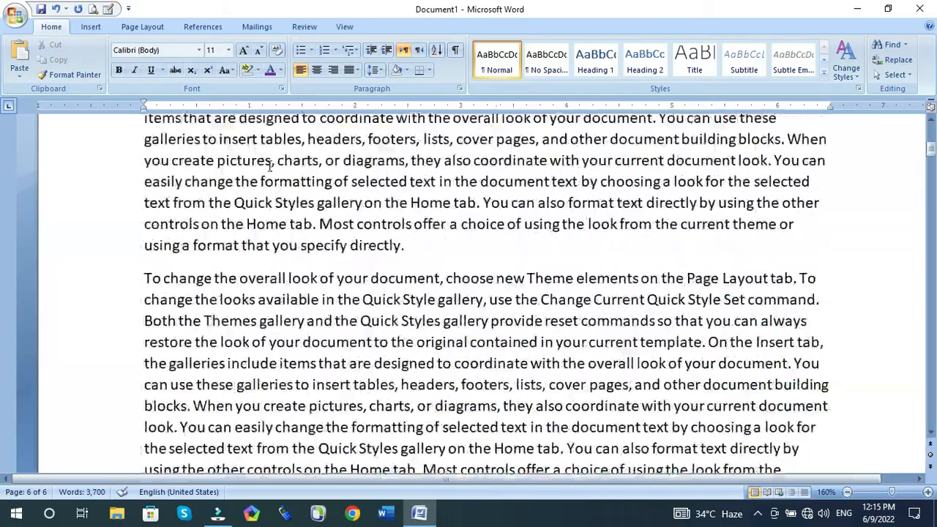
scroll(270, 166, "down", 2)
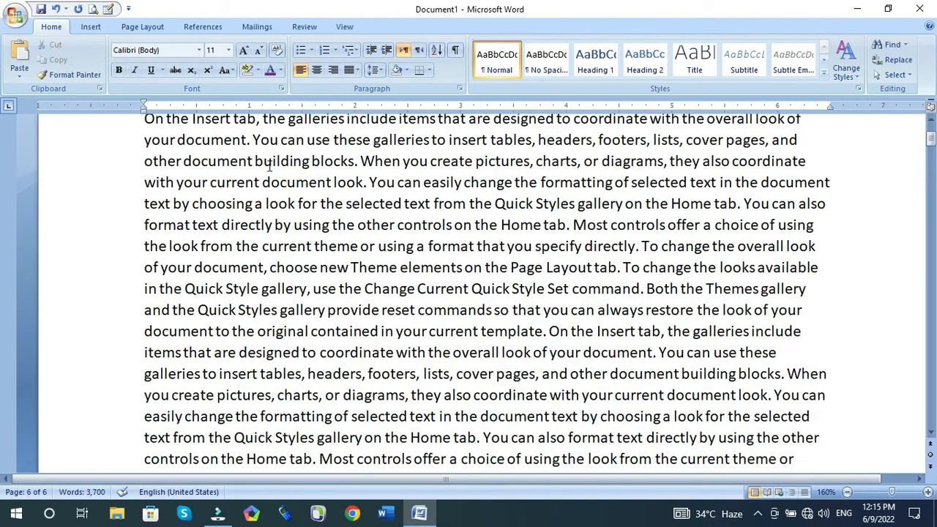
scroll(269, 166, "up", 2)
key("ctrl+a")
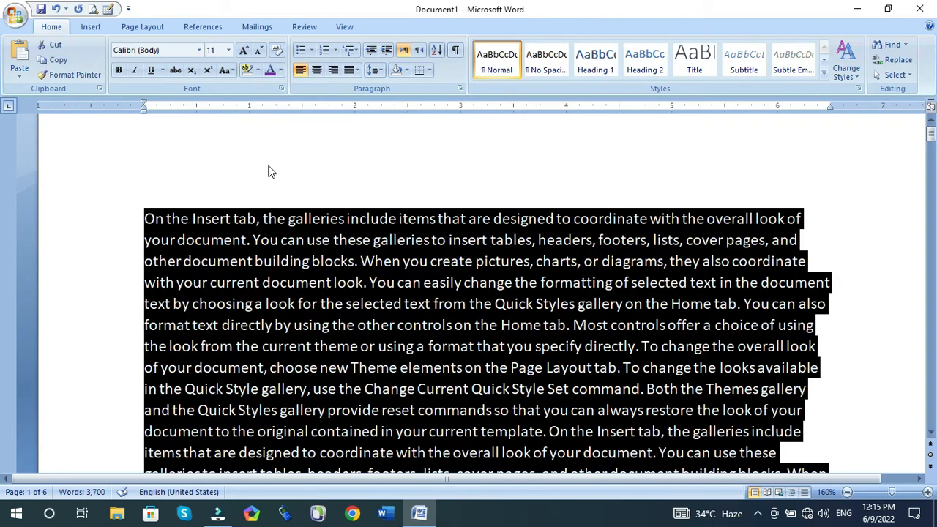
left_click(336, 51)
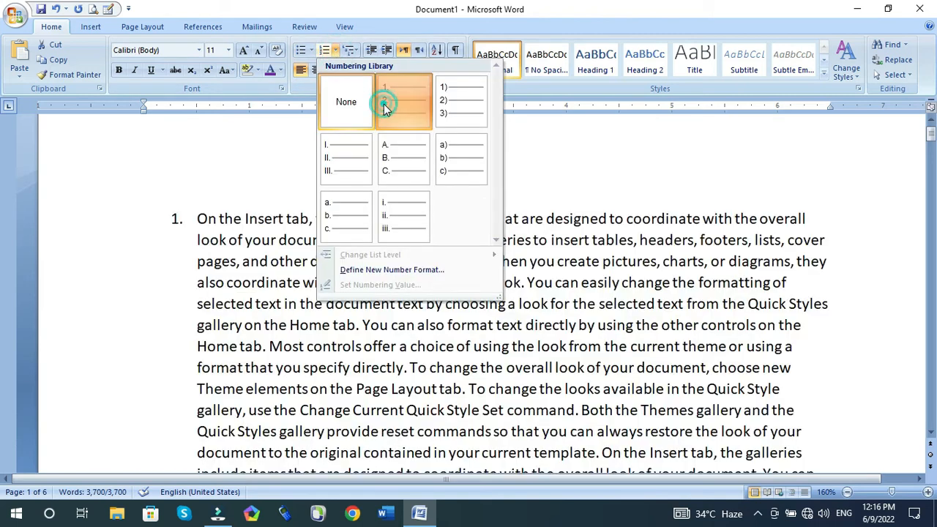
left_click(402, 101)
- Check the paragraph numbers at the end of the document, and undo the numbering and the text generation
scroll(203, 258, "down", 20)
scroll(204, 258, "up", 4)
scroll(204, 257, "up", 8)
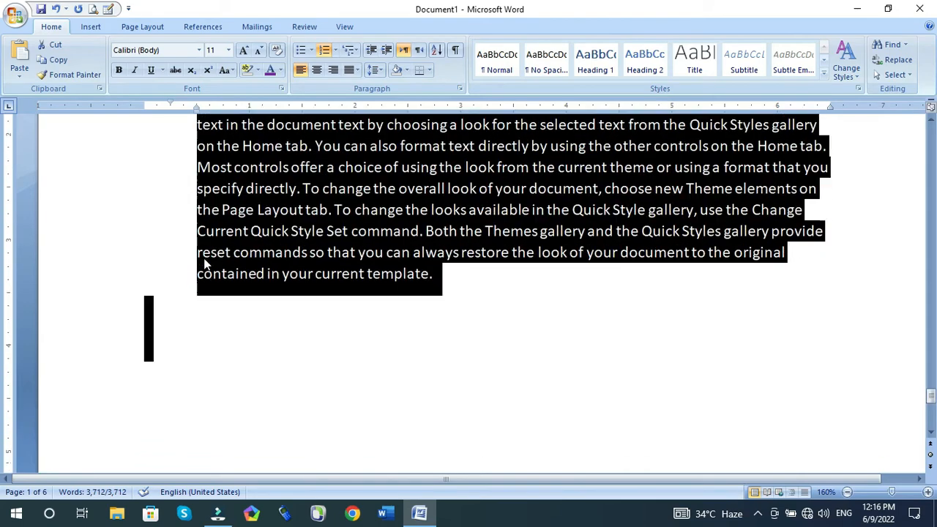
scroll(205, 264, "up", 5)
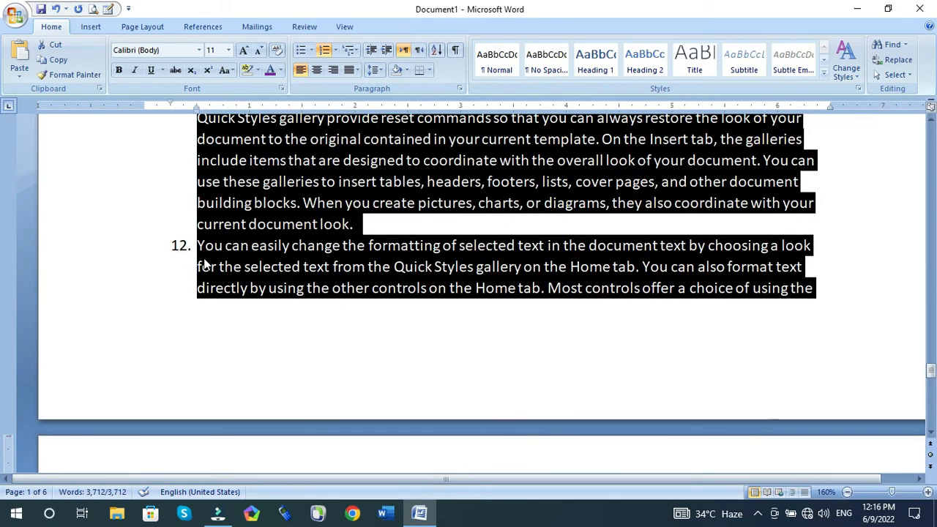
key("ctrl+z")
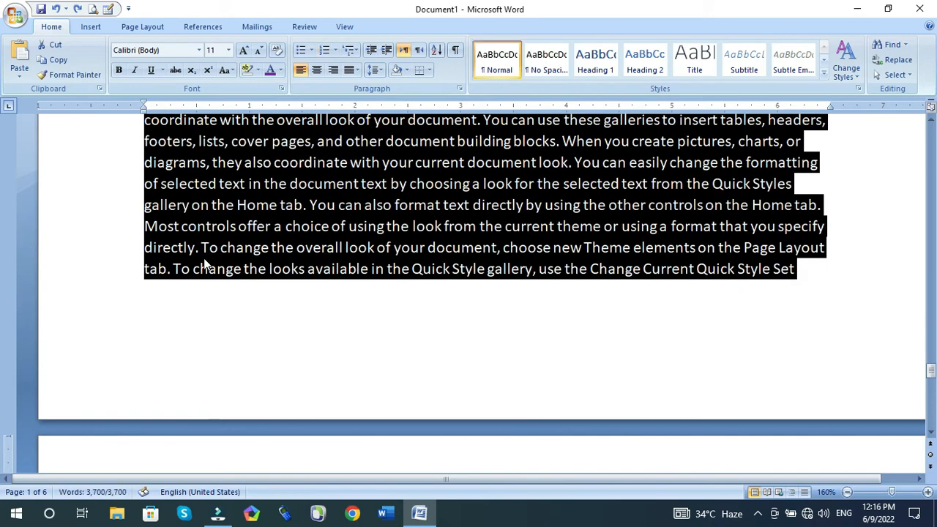
key("ctrl+z")
- Remove the arguments 12,15 from the function and generate the sample text from =rand()
left_click_drag(205, 249, 191, 253)
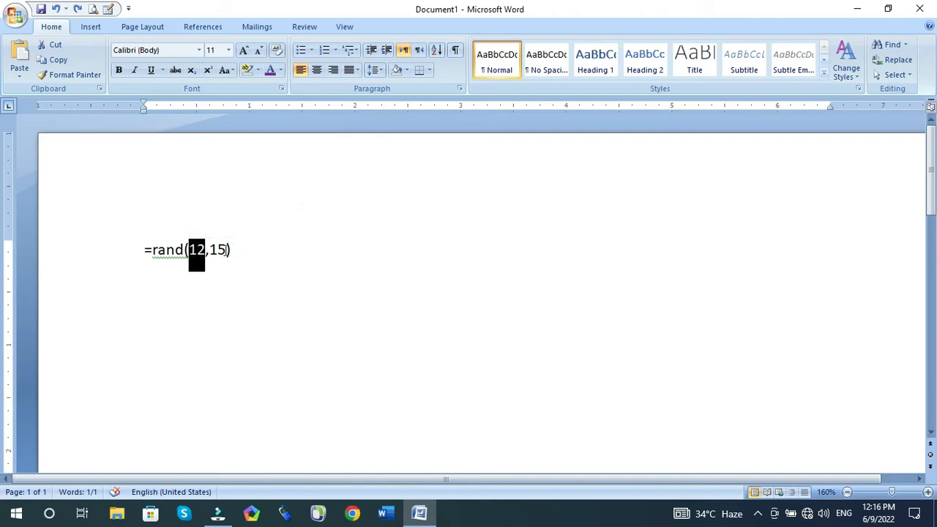
left_click(226, 250)
left_click_drag(226, 250, 188, 251)
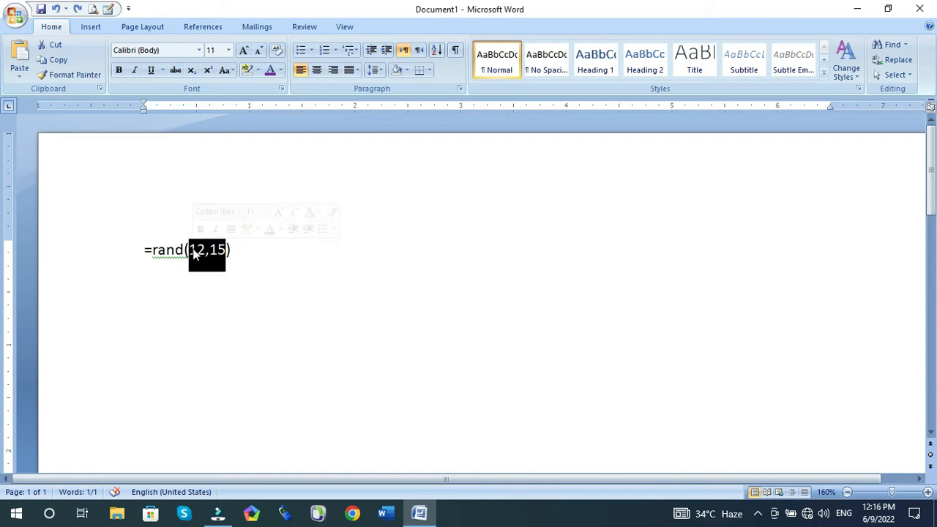
key("BackSpace")
key("End")
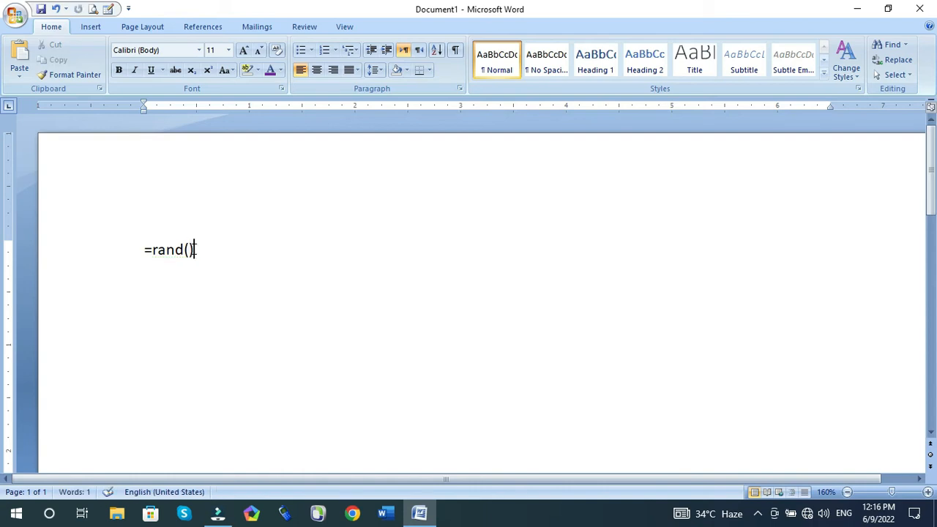
key("Return")
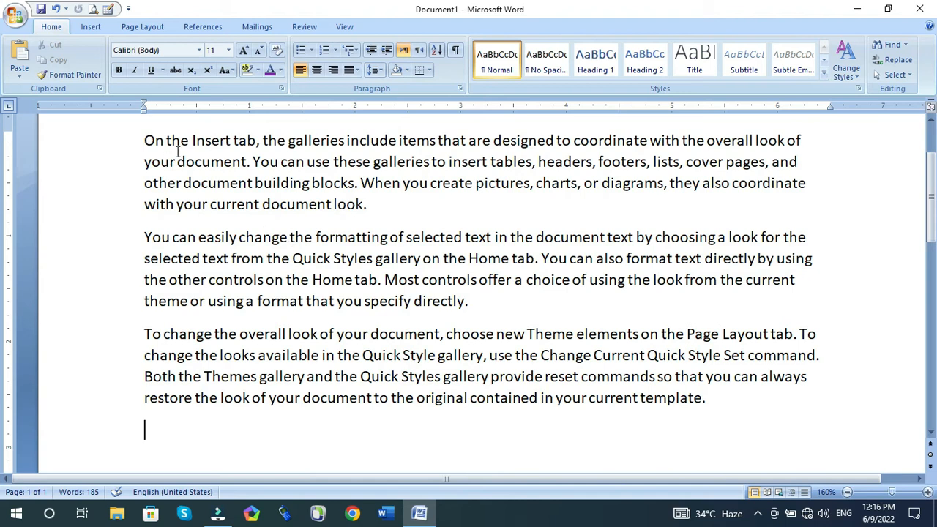
- Cut "On the Insert tab, the galleries include" from the first paragraph and paste it on the empty line after the last paragraph
left_click_drag(146, 141, 335, 144)
left_click_drag(350, 140, 366, 150)
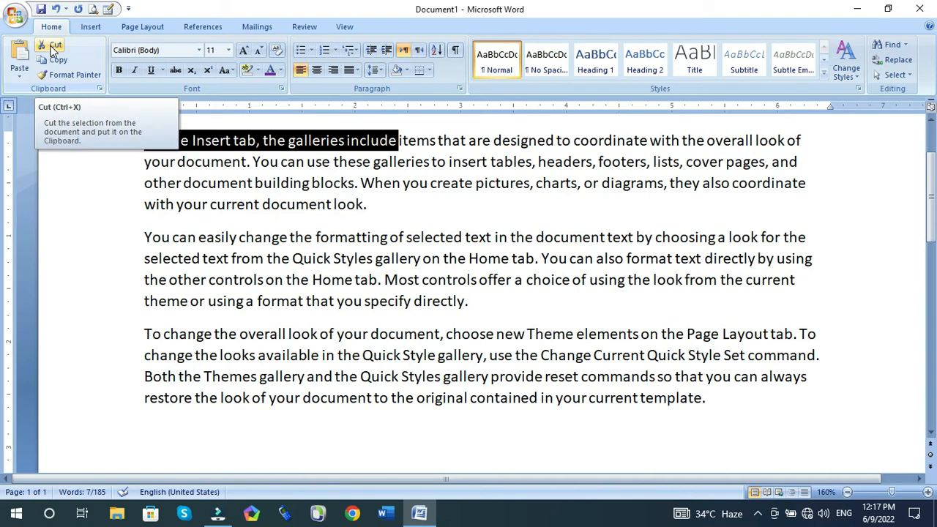
left_click(53, 48)
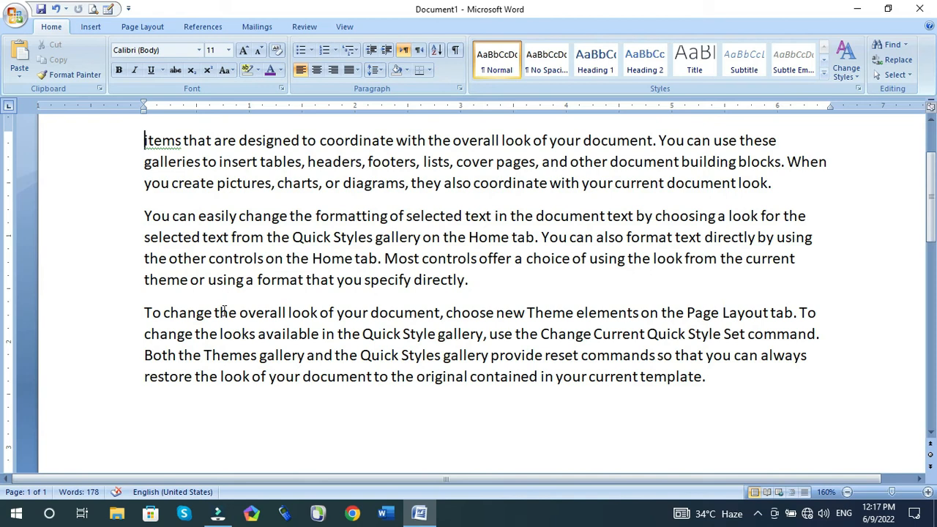
left_click(152, 417)
key("ctrl+v")
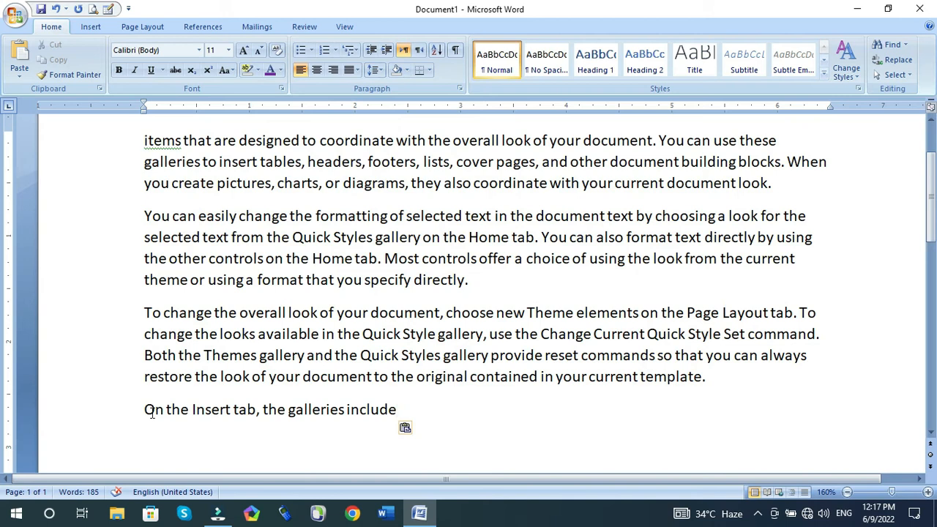
- Undo the paste and paste the cut phrase again on two consecutive lines at the end of the document
key("ctrl+z")
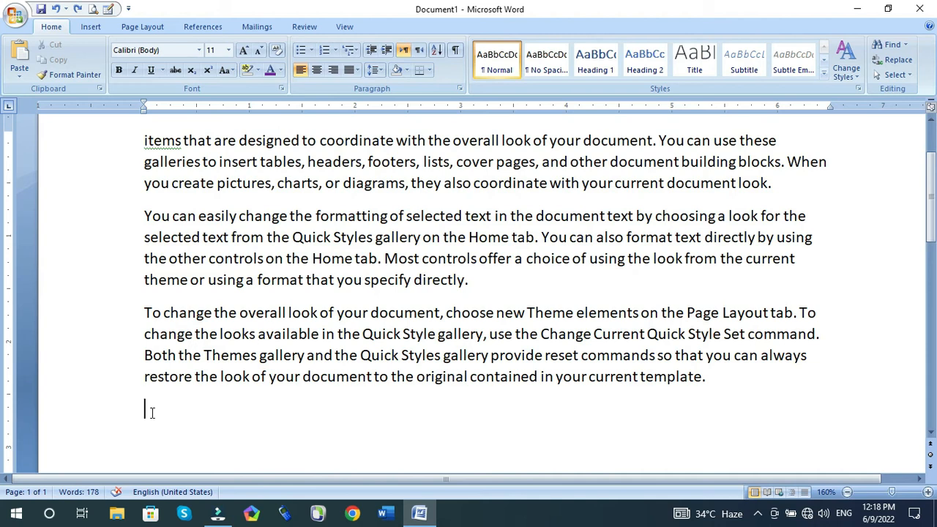
key("ctrl+v")
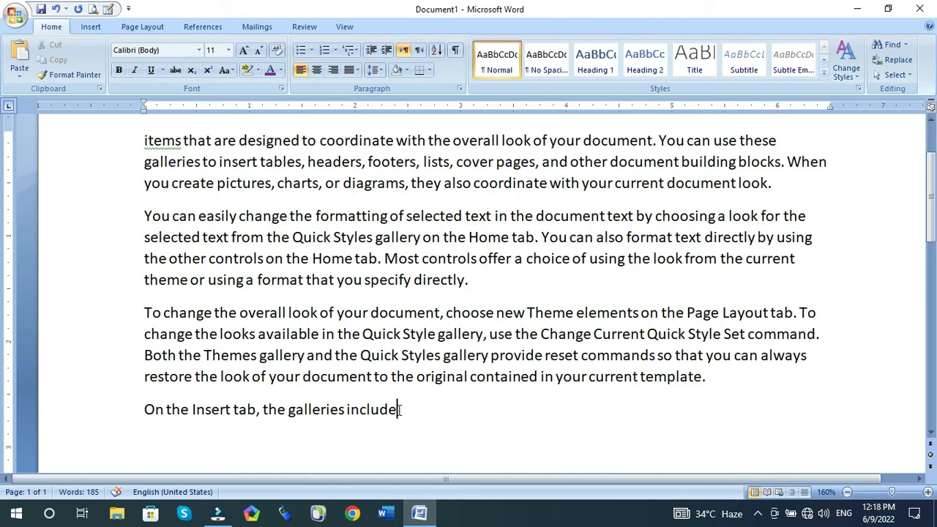
key("Return")
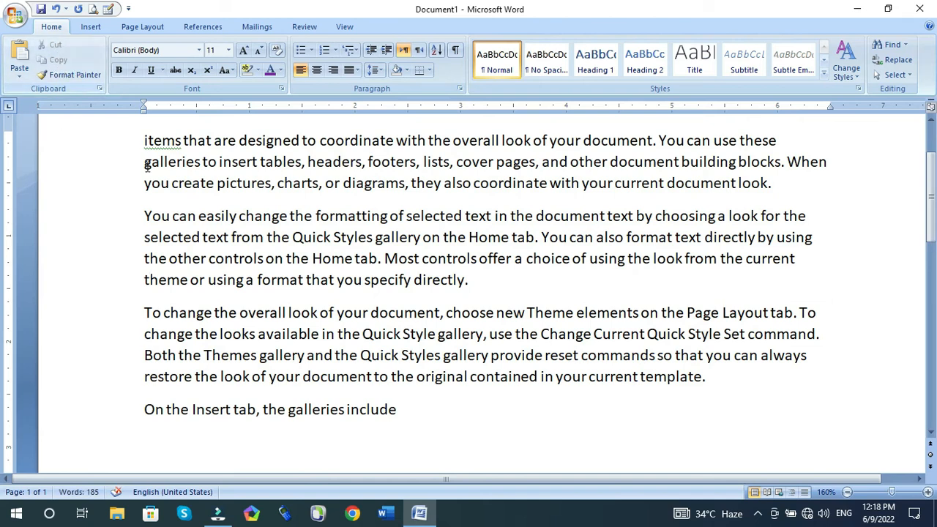
left_click(21, 58)
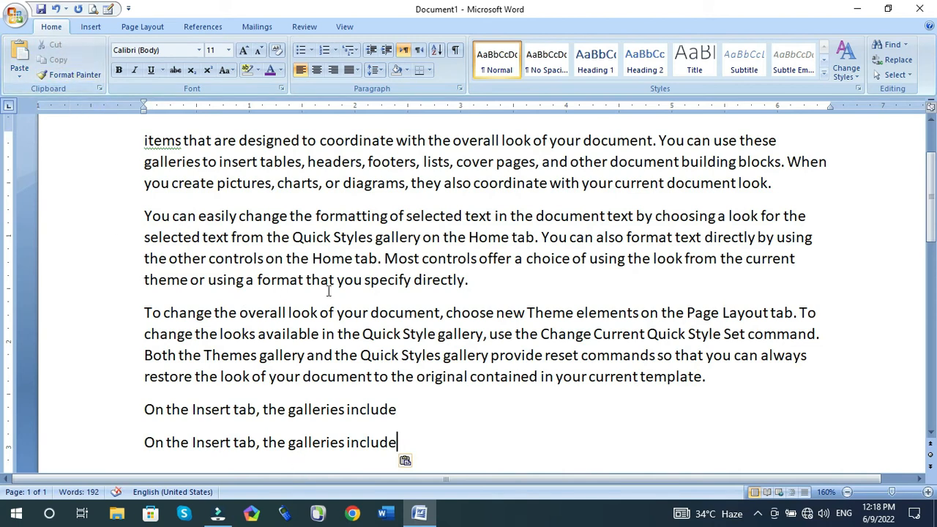
- Copy "items that are designed to coordinate with" from the first paragraph and paste it on a new line below the pasted phrases
scroll(329, 291, "up", 2)
left_click(143, 230)
left_click_drag(143, 230, 417, 235)
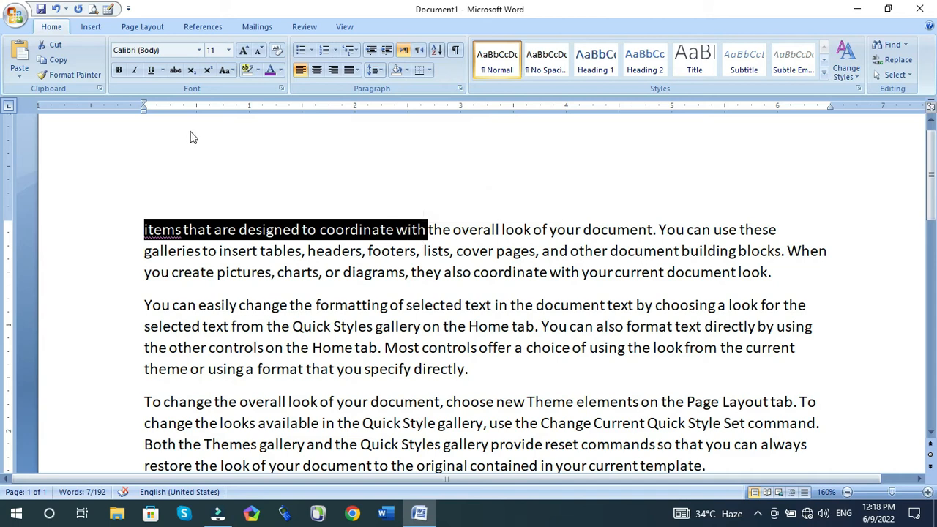
left_click(57, 62)
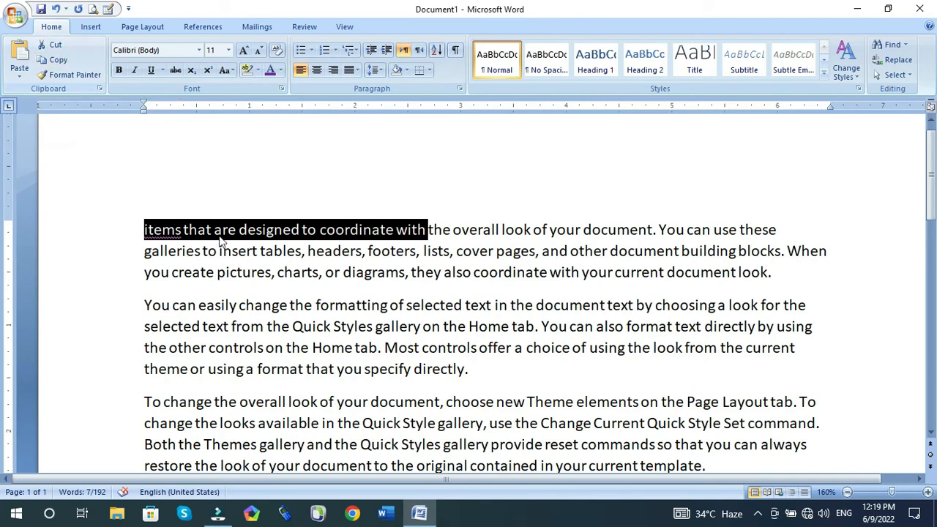
scroll(219, 236, "down", 2)
scroll(219, 235, "down", 3)
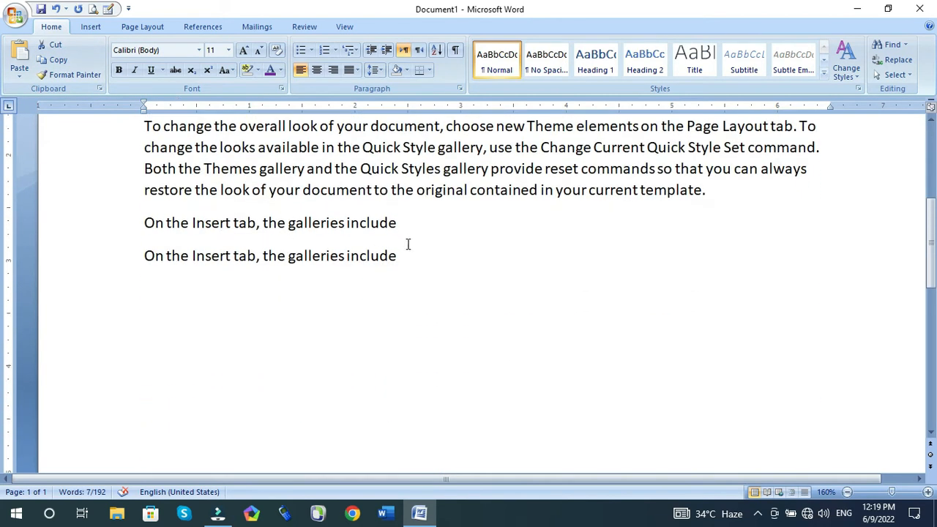
left_click(352, 287)
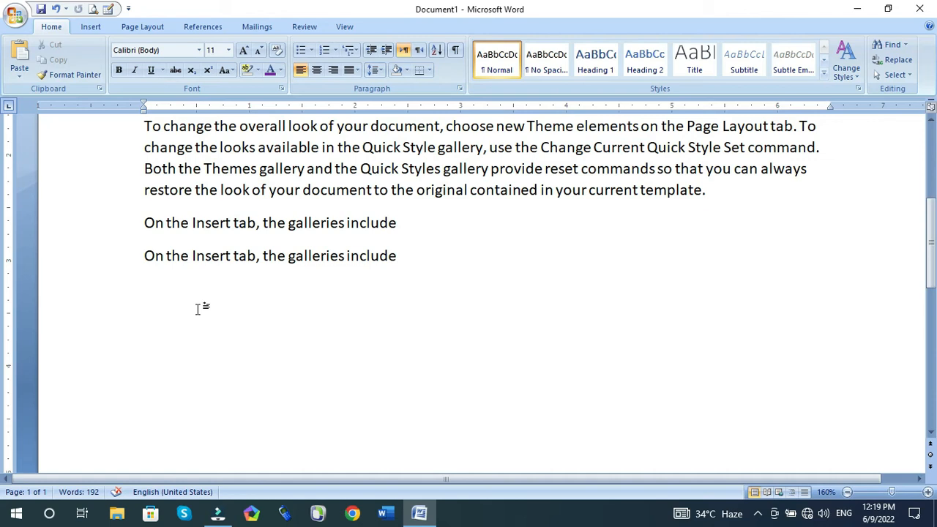
left_click(20, 59)
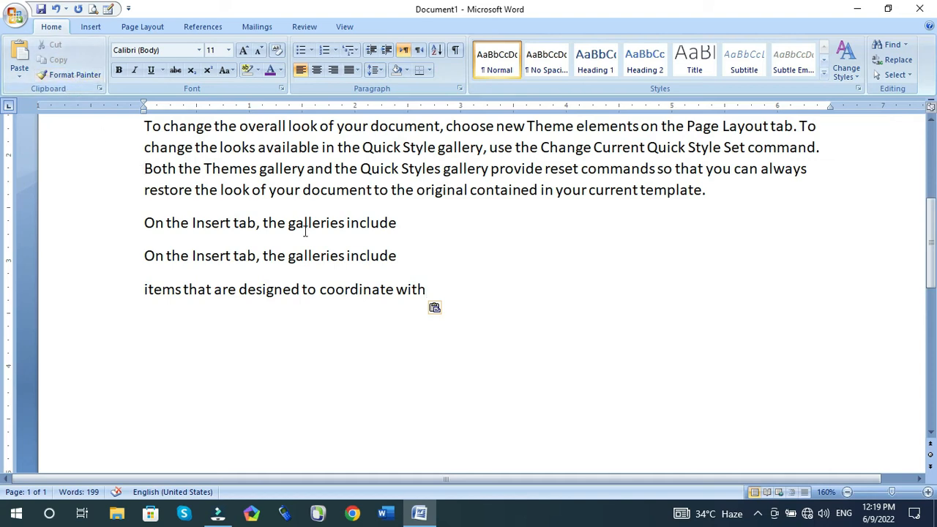
- Set the font of "items that are designed to coordinate" at the start of the first paragraph to Times New Roman
scroll(306, 231, "up", 4)
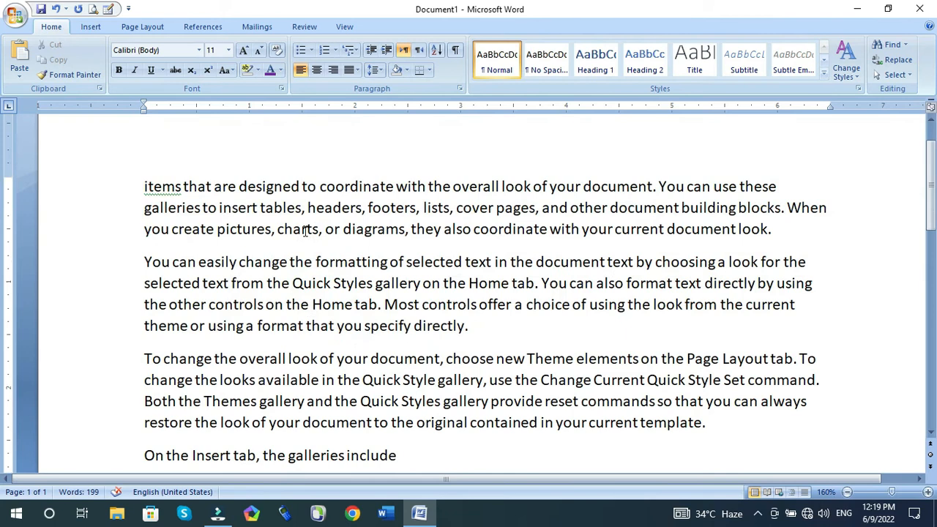
left_click_drag(143, 185, 395, 186)
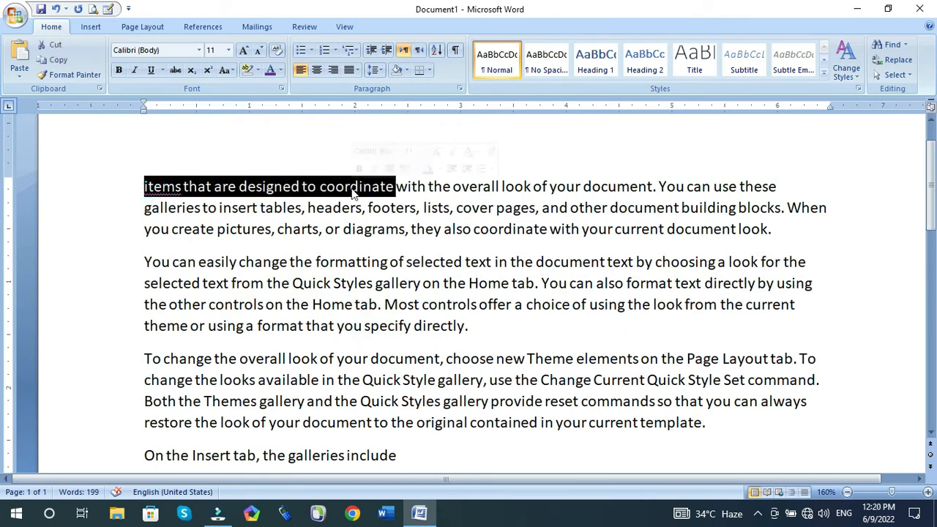
left_click(202, 53)
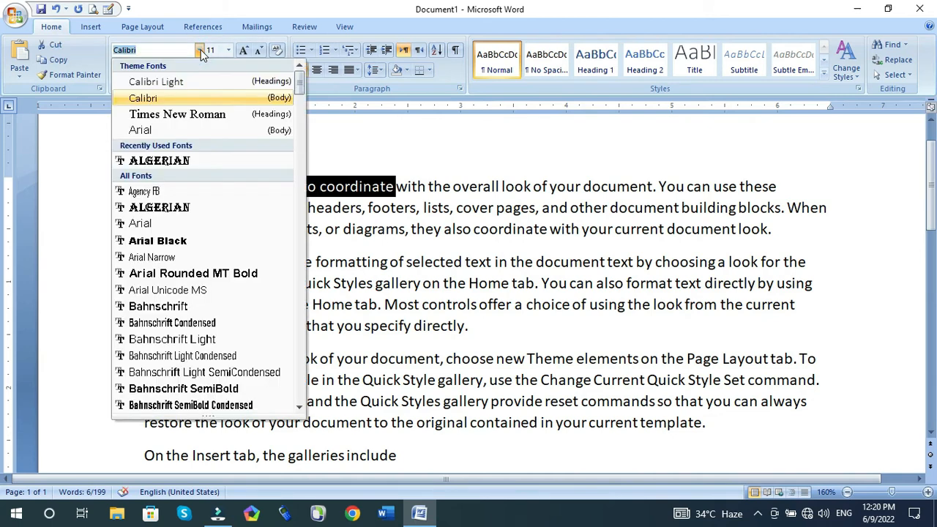
left_click(176, 115)
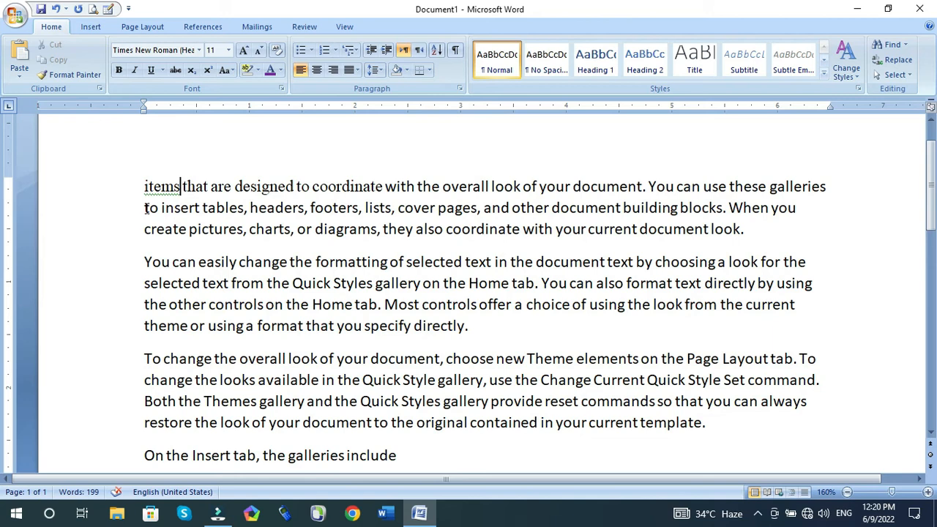
- Set "items that are designed to coordinate" in the first paragraph to Arial Black, size 14
left_click_drag(144, 186, 385, 186)
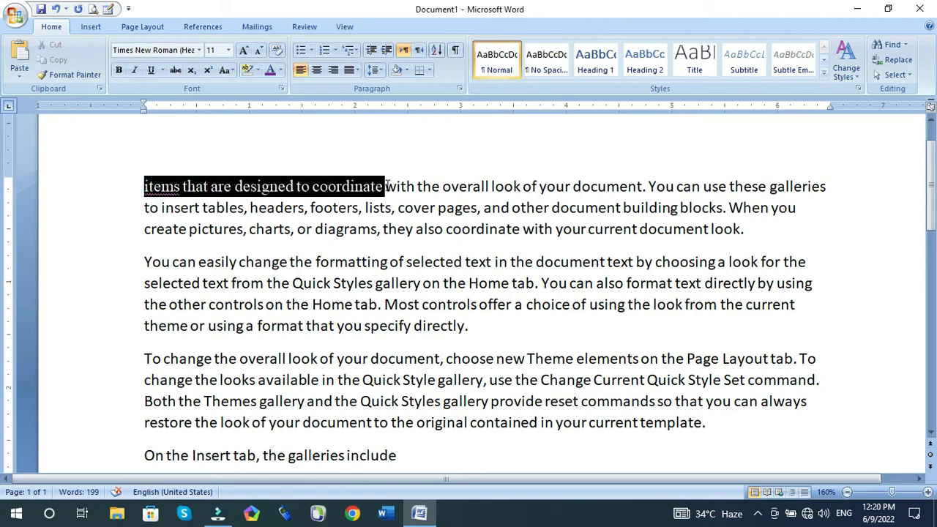
left_click(199, 50)
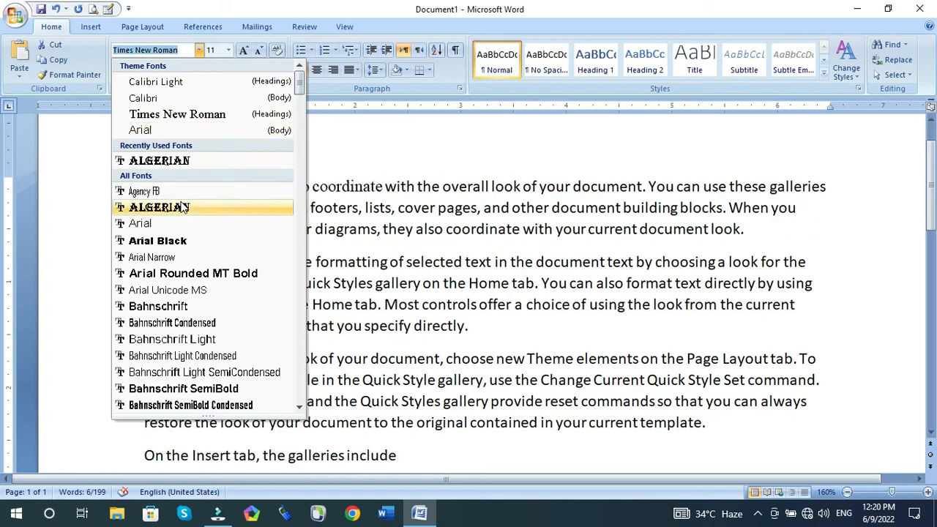
left_click(173, 246)
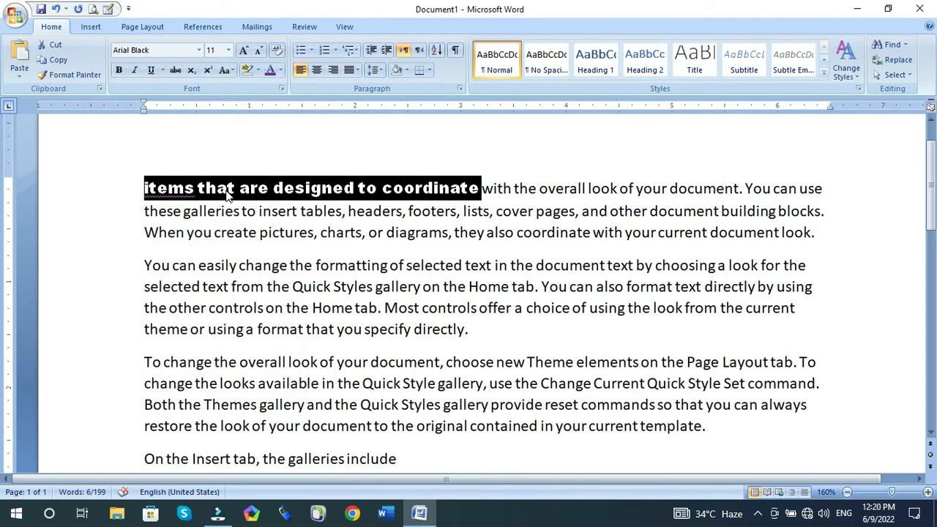
left_click(231, 50)
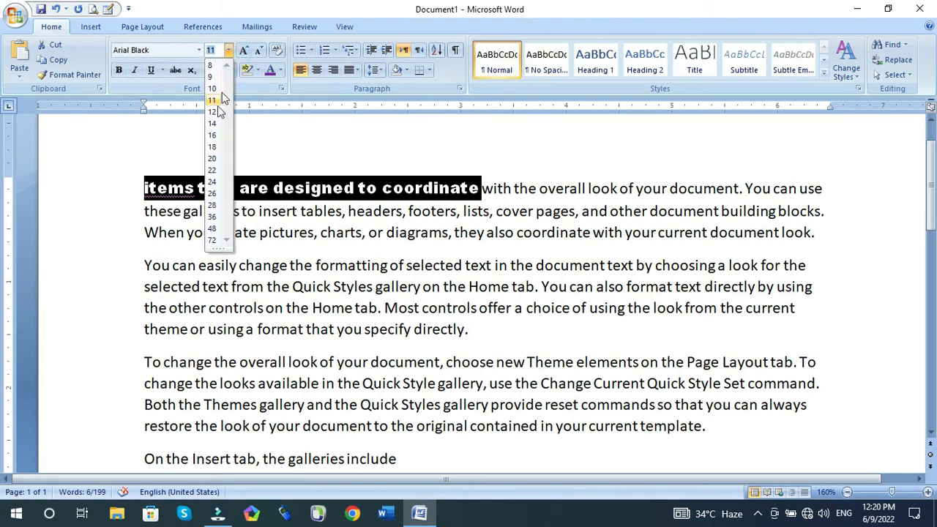
left_click(213, 124)
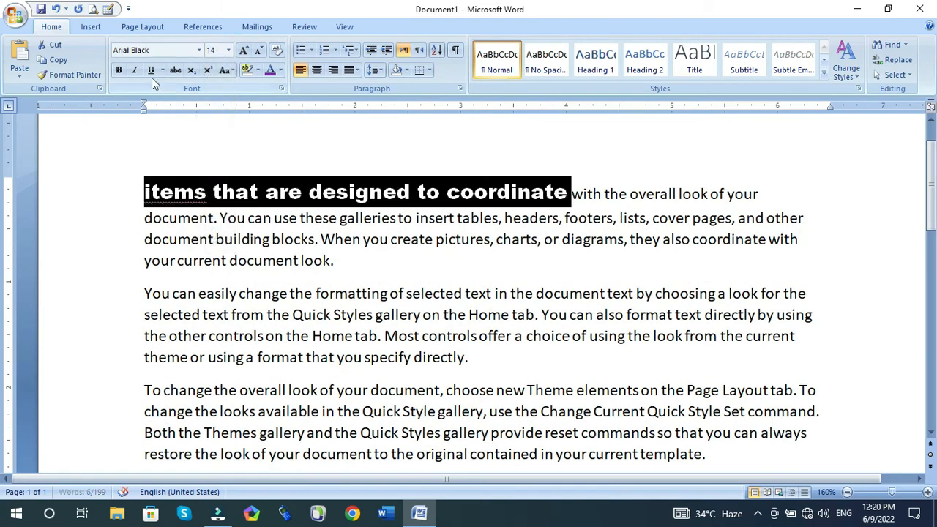
- Underline and bold the opening phrase of the first paragraph and change its case to UPPERCASE
left_click(152, 74)
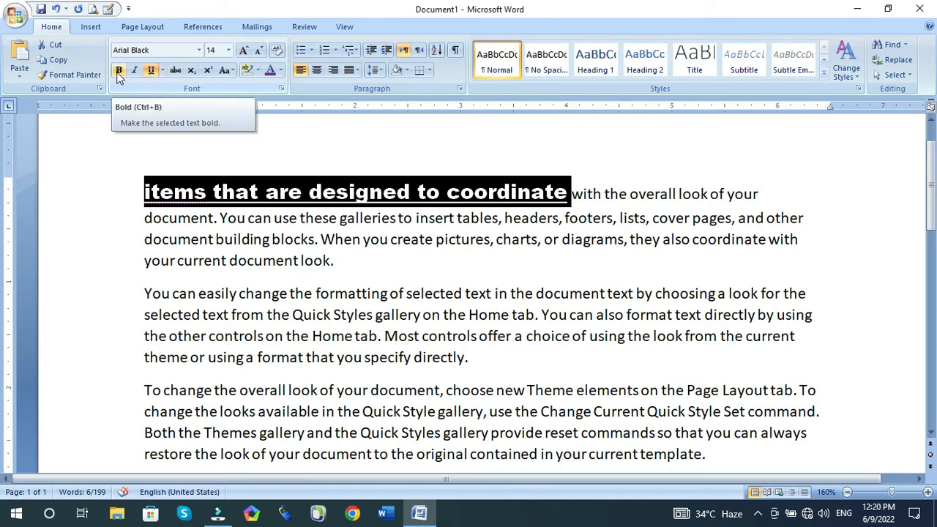
left_click(119, 72)
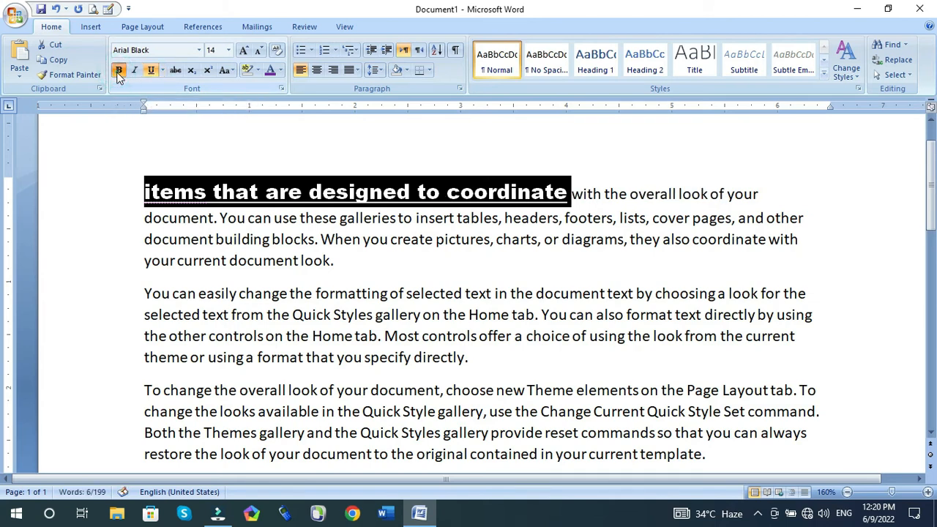
left_click(227, 73)
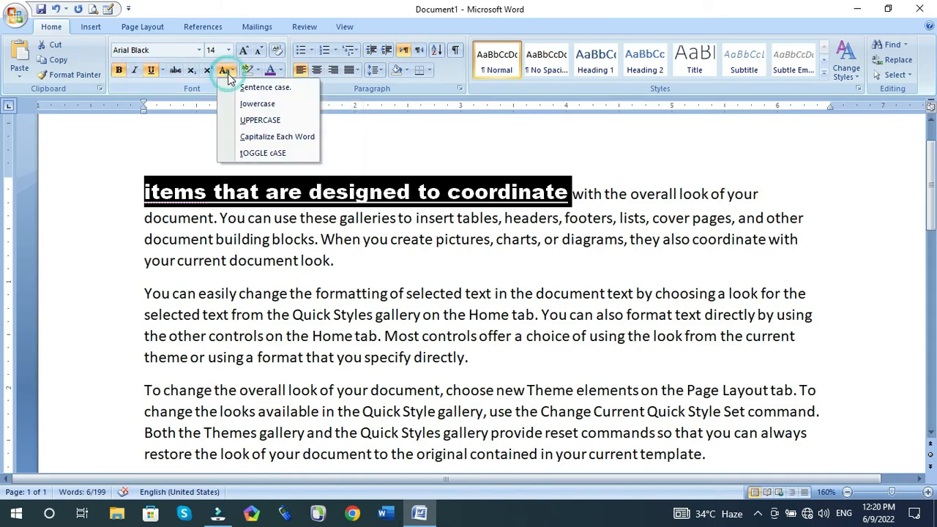
left_click(255, 122)
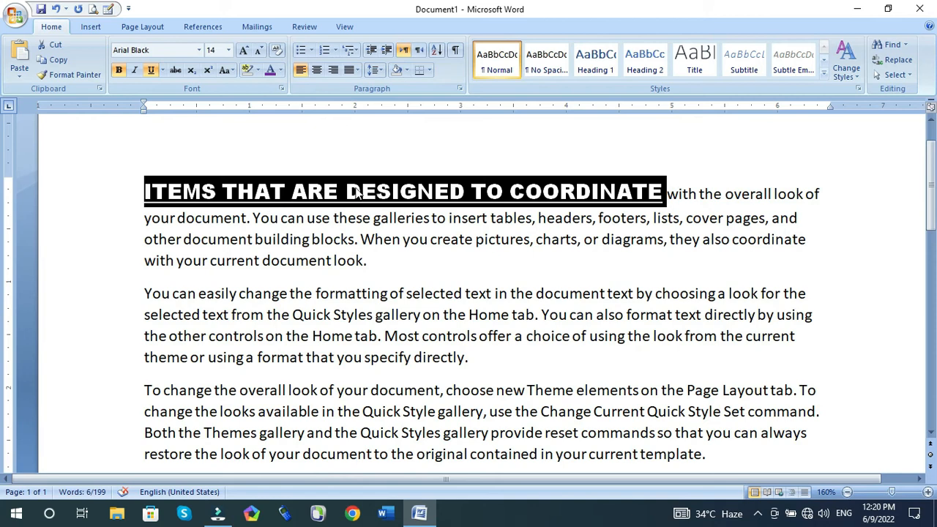
left_click(309, 193)
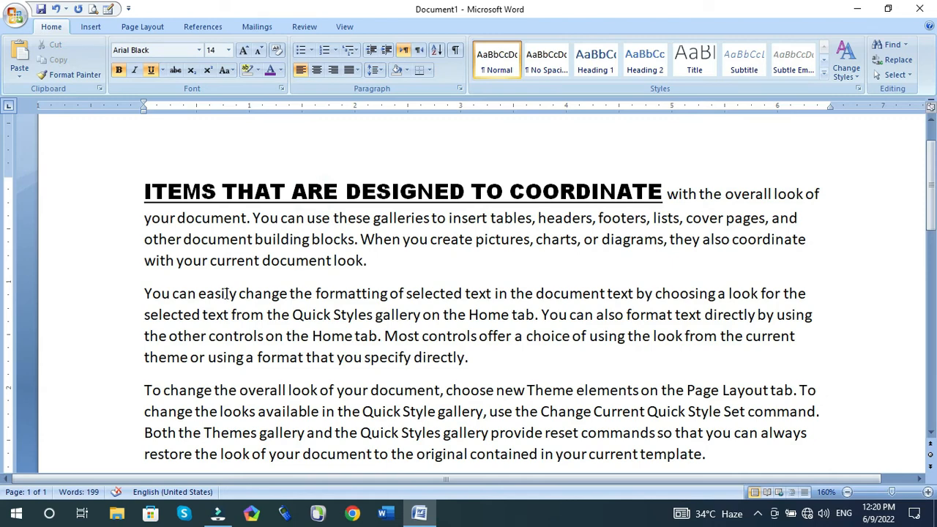
- Compare the formatted opening phrase of the first paragraph with the plain pasted lines at the end of the document
scroll(226, 292, "down", 4)
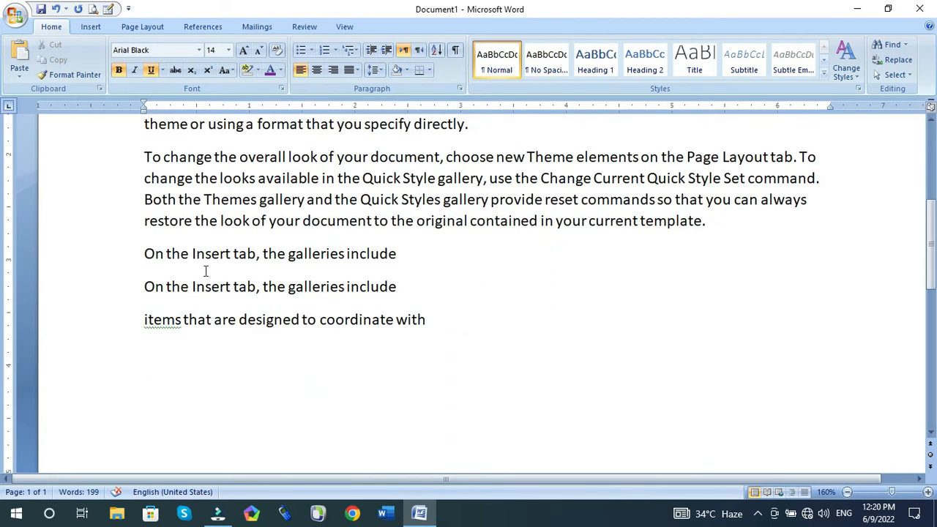
scroll(206, 271, "up", 4)
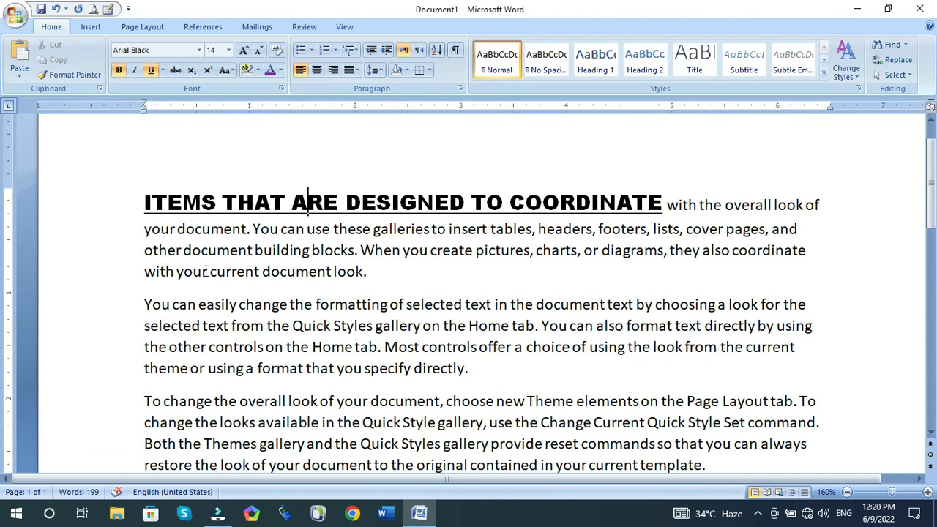
scroll(206, 271, "down", 3)
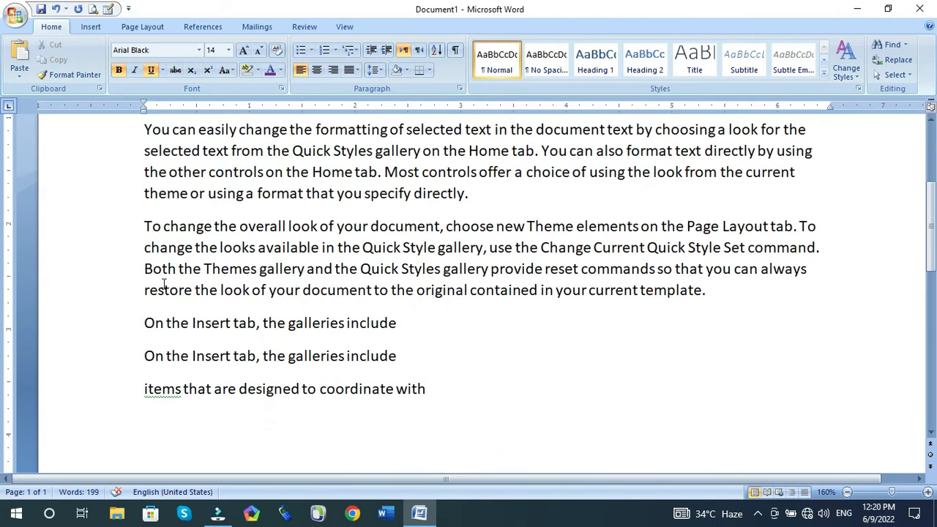
left_click_drag(144, 322, 368, 327)
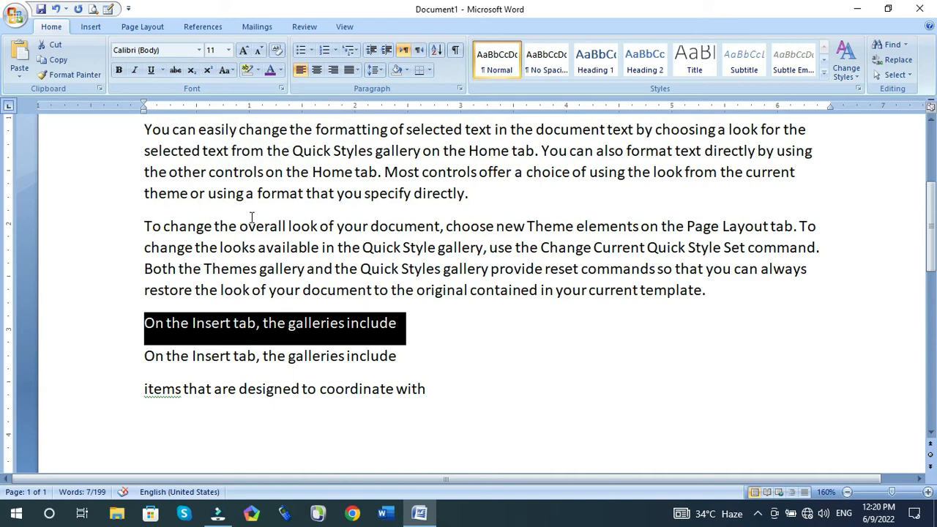
scroll(251, 217, "down", 1)
scroll(251, 217, "up", 2)
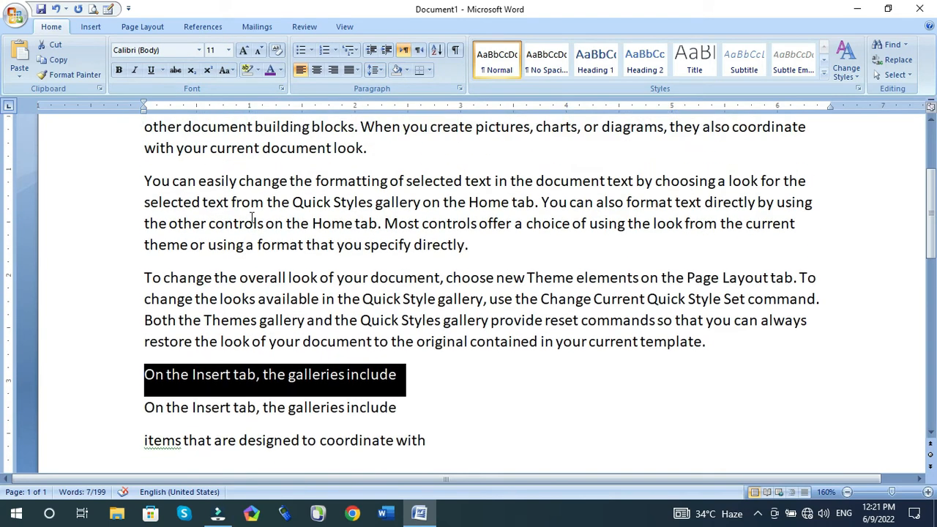
scroll(251, 217, "up", 1)
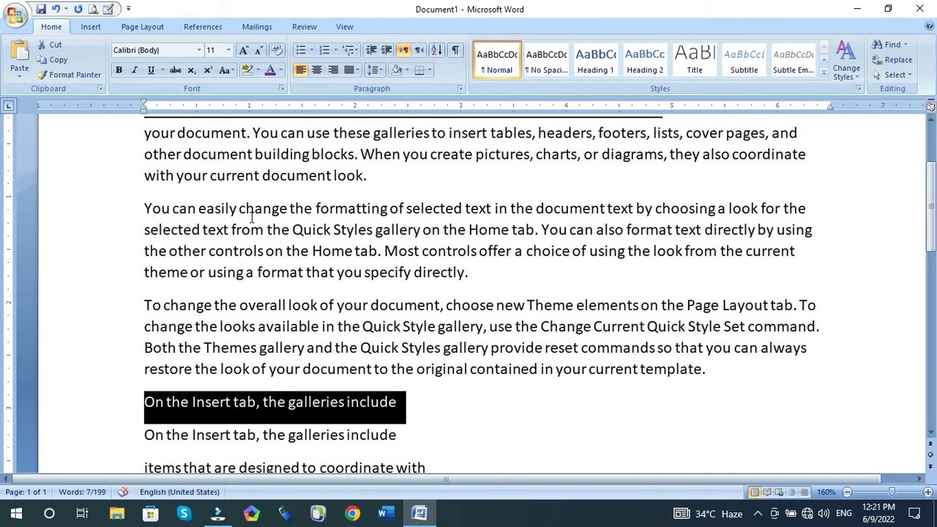
scroll(251, 217, "up", 1)
scroll(251, 218, "down", 2)
scroll(251, 217, "up", 2)
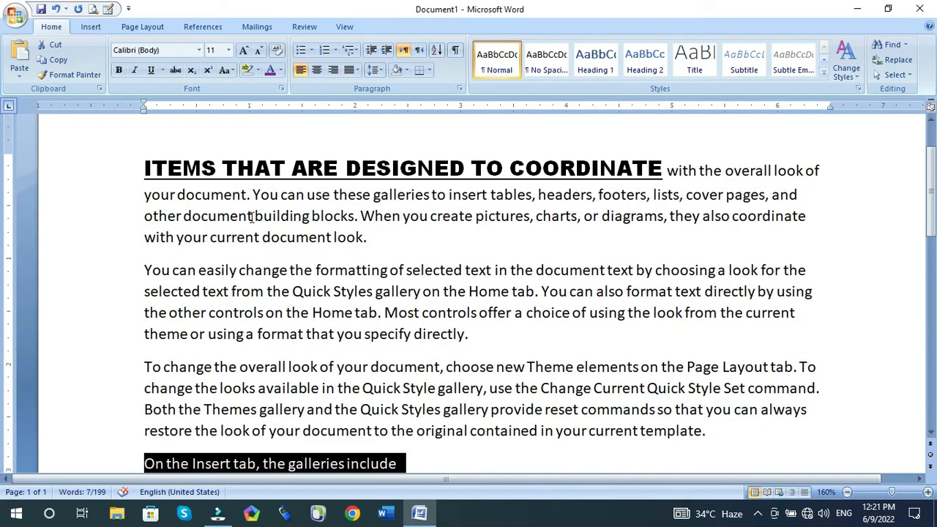
left_click(324, 169)
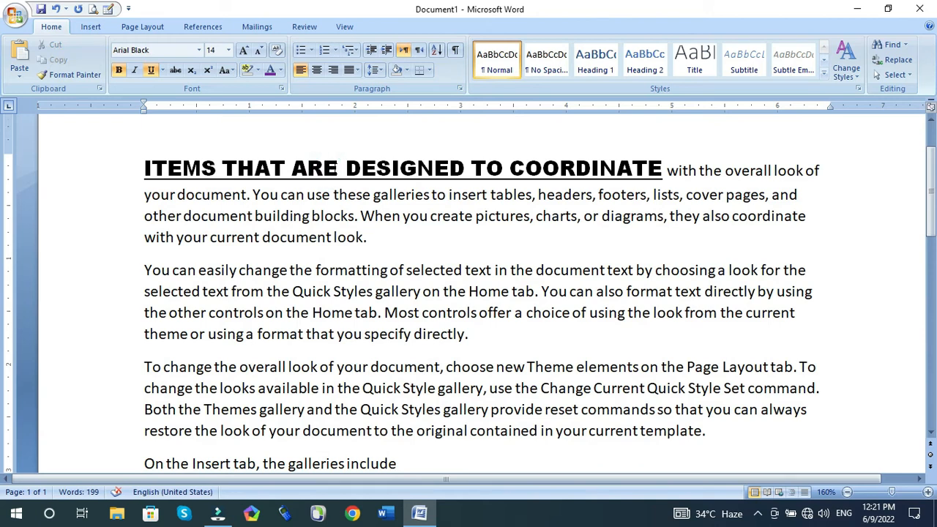
- Apply the formatting of "ARE DESIGNED" to the first "On the Insert tab, the galleries include" line with Format Painter, and undo it
left_click_drag(427, 170, 311, 169)
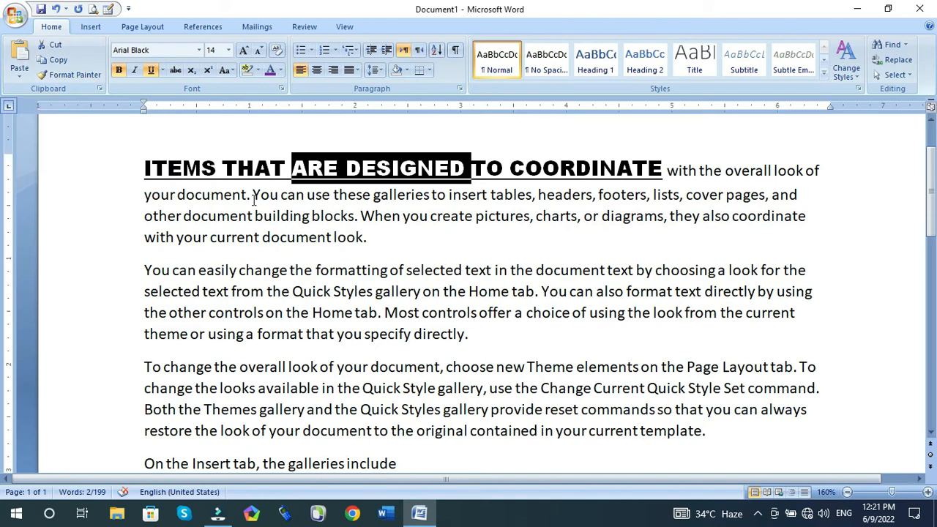
scroll(254, 199, "down", 1)
scroll(254, 199, "up", 1)
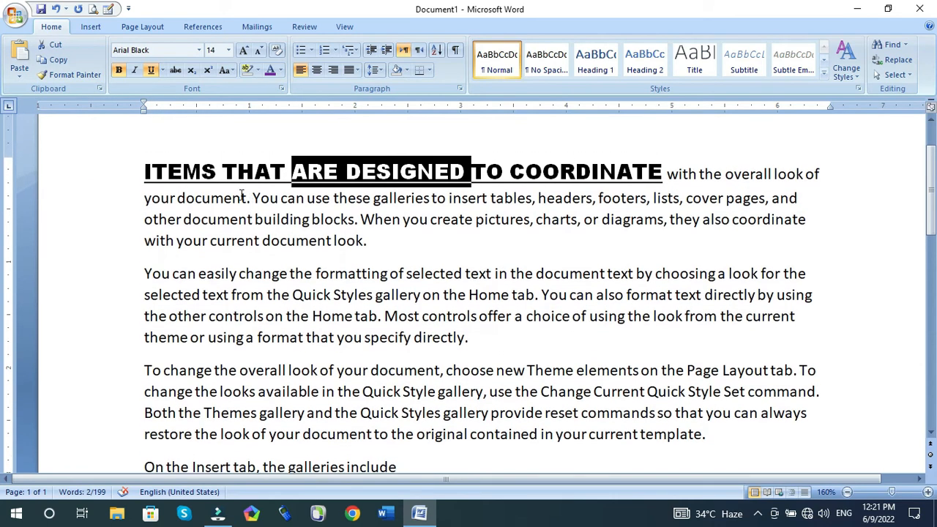
left_click(73, 76)
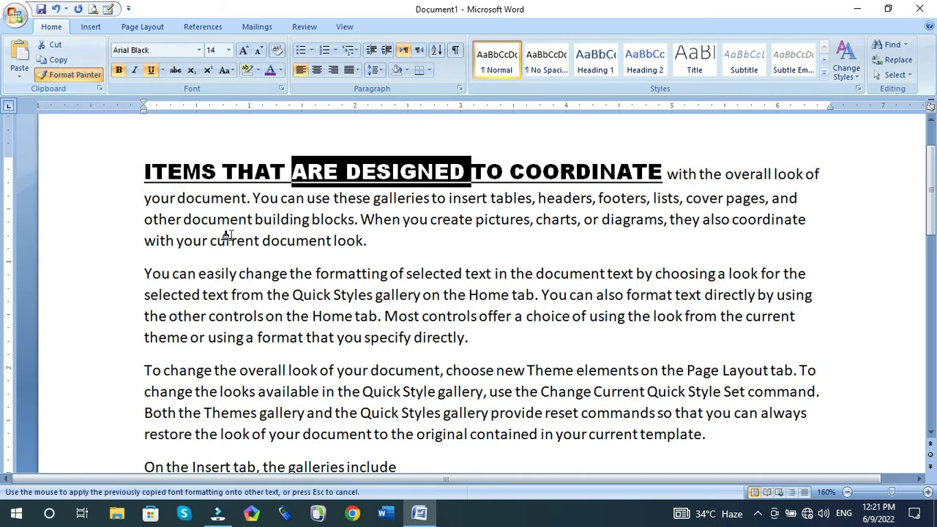
scroll(226, 235, "down", 1)
scroll(227, 236, "down", 1)
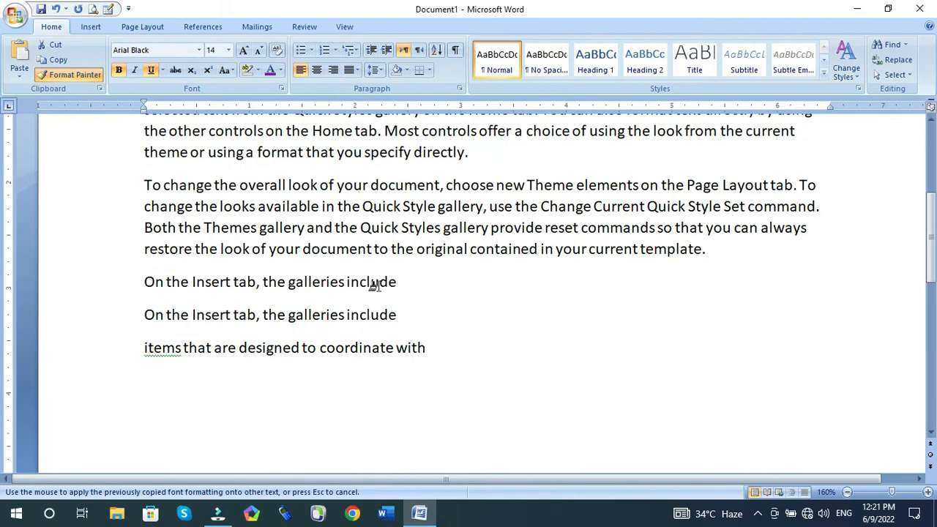
left_click_drag(394, 284, 150, 282)
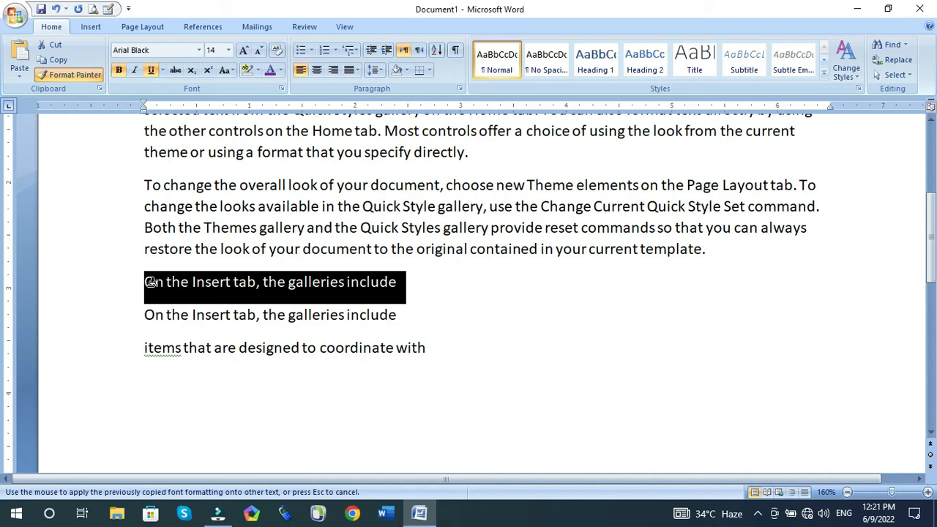
left_click(150, 282)
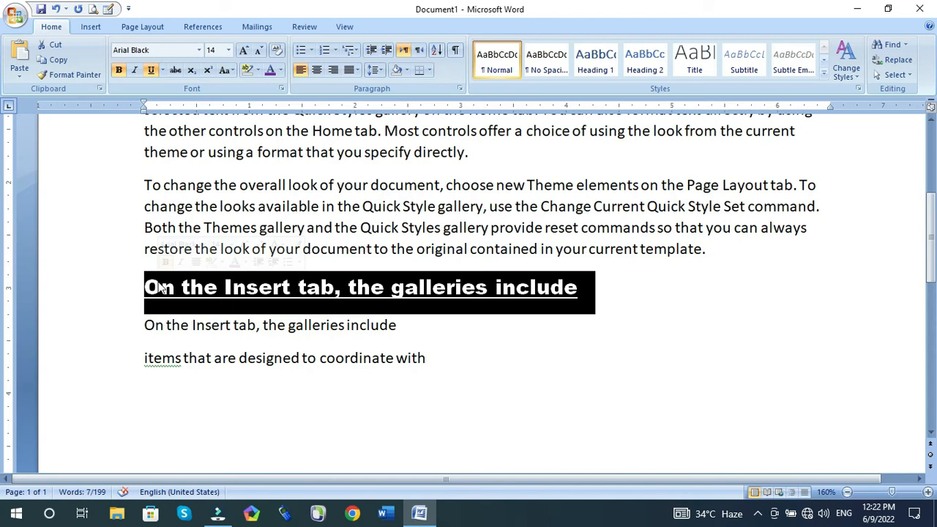
key("ctrl+z")
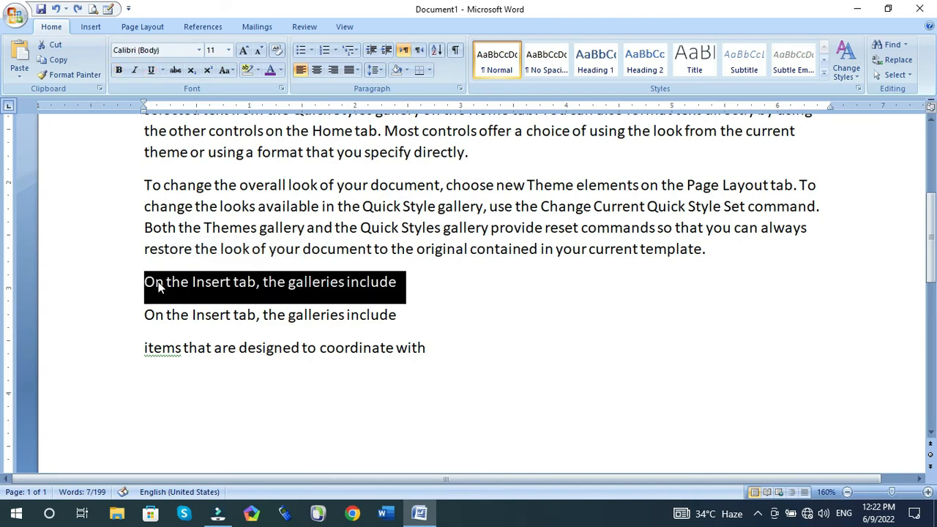
- Lock Format Painter on for repeated use with the formatting of "THAT" and apply it to the first "On the Insert tab, the galleries include" line
scroll(159, 284, "up", 4)
left_click(282, 199)
left_click_drag(292, 199, 230, 200)
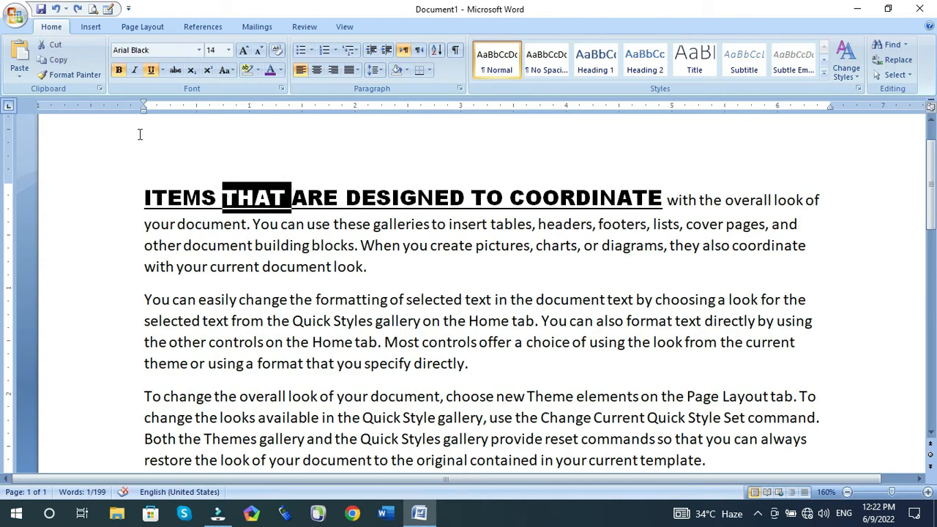
left_click(68, 76)
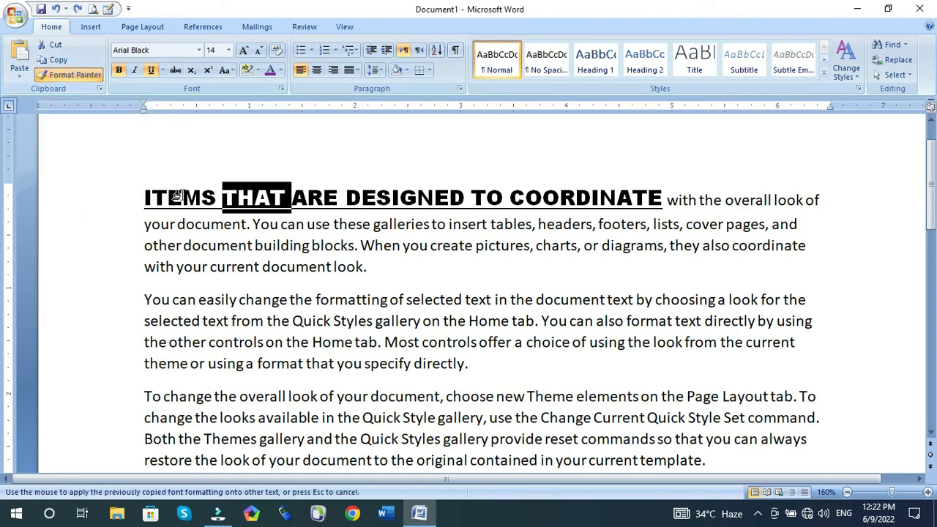
scroll(176, 196, "down", 5)
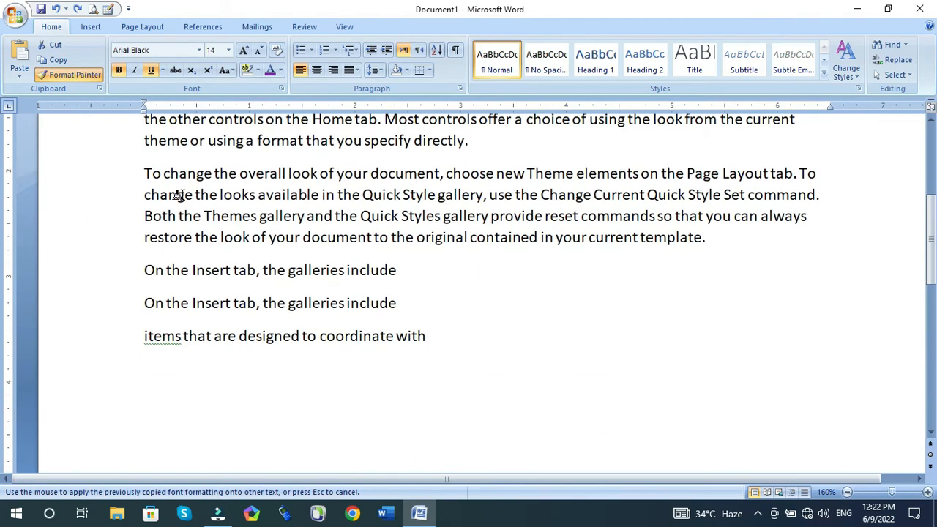
left_click_drag(142, 270, 366, 270)
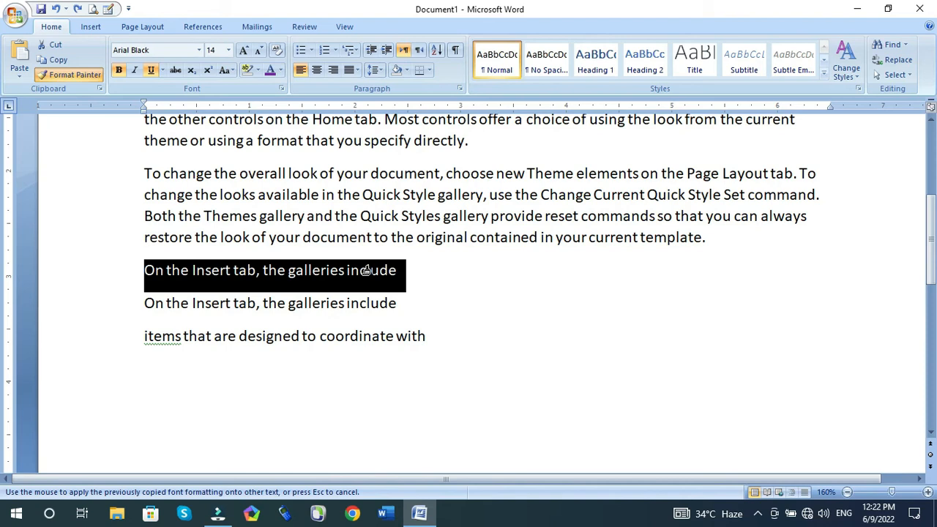
left_click_drag(366, 270, 366, 270)
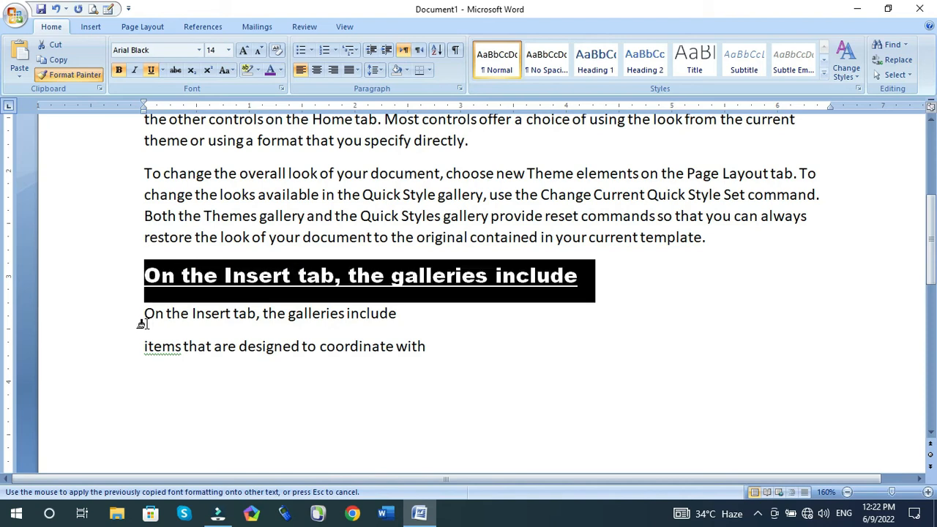
- Paint the same formatting onto the other two pasted lines, "To change the overall look" through "looks available in the", and "theme or using a"
left_click_drag(140, 315, 399, 315)
left_click_drag(145, 357, 411, 357)
left_click_drag(145, 176, 359, 194)
left_click_drag(145, 140, 258, 145)
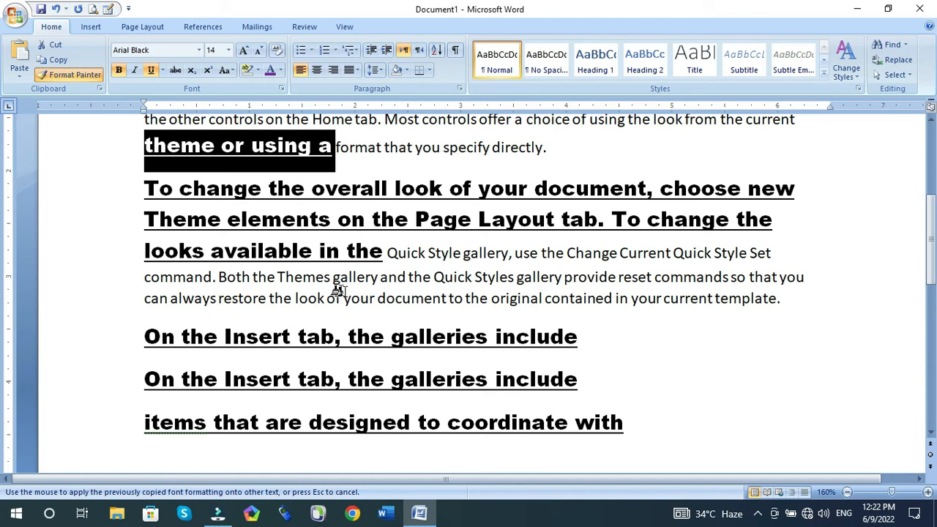
- Turn off Format Painter, copy the formatting of "change the" and paste only that formatting onto "look of your document"
left_click(90, 76)
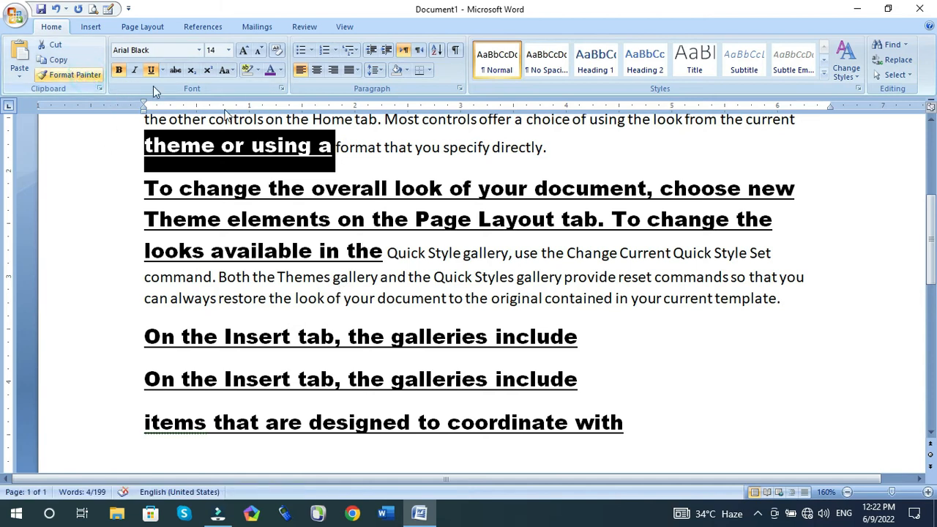
left_click(291, 188)
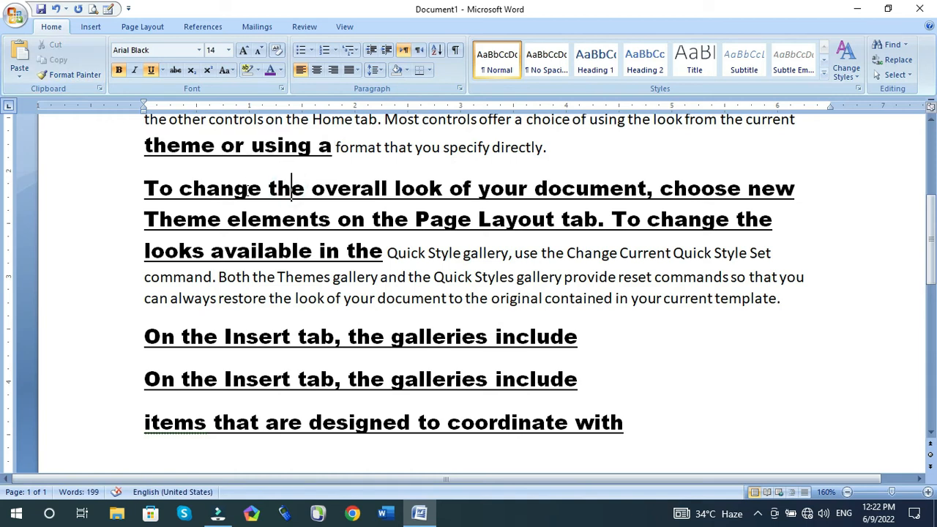
left_click_drag(180, 189, 307, 192)
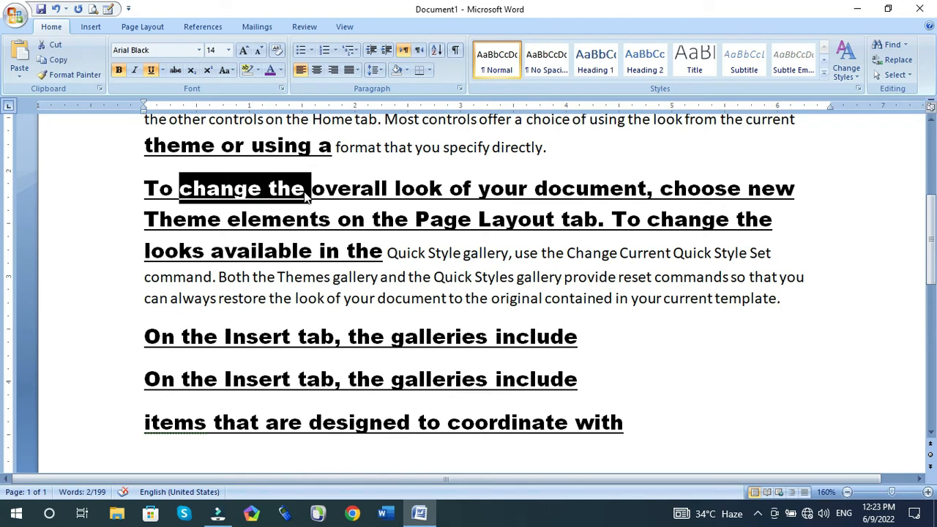
left_click(338, 297)
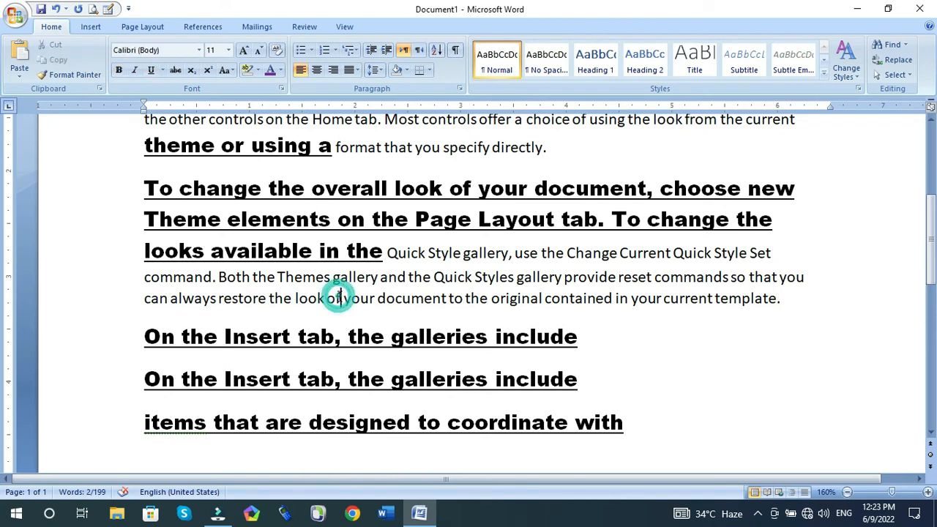
left_click_drag(341, 297, 436, 299)
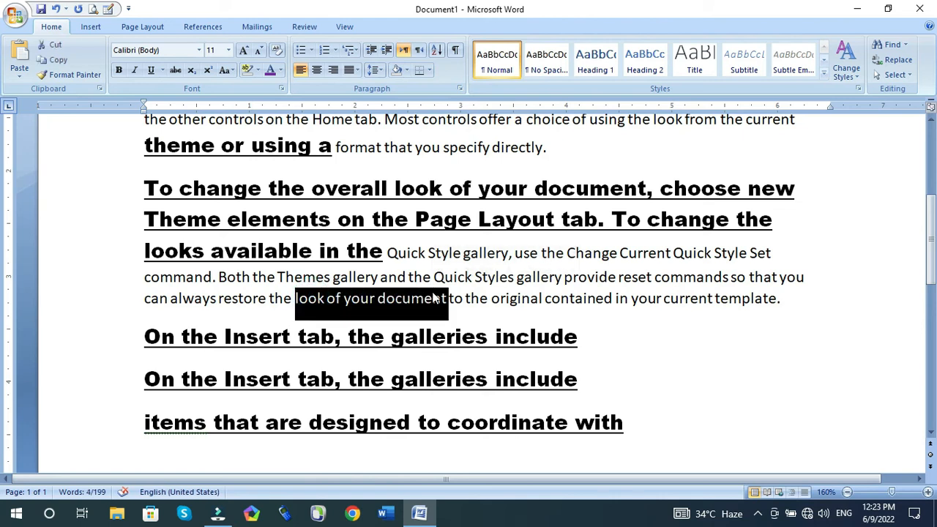
key("ctrl+shift+v")
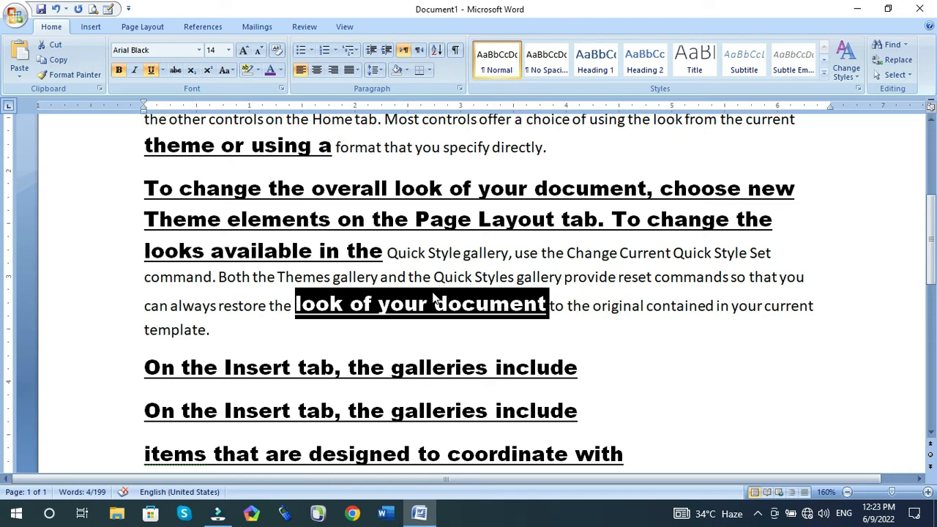
- Copy the opening phrase "ITEMS THAT ARE DESIGNED TO COORDINATE" and insert an empty paragraph after the first paragraph
left_click(20, 78)
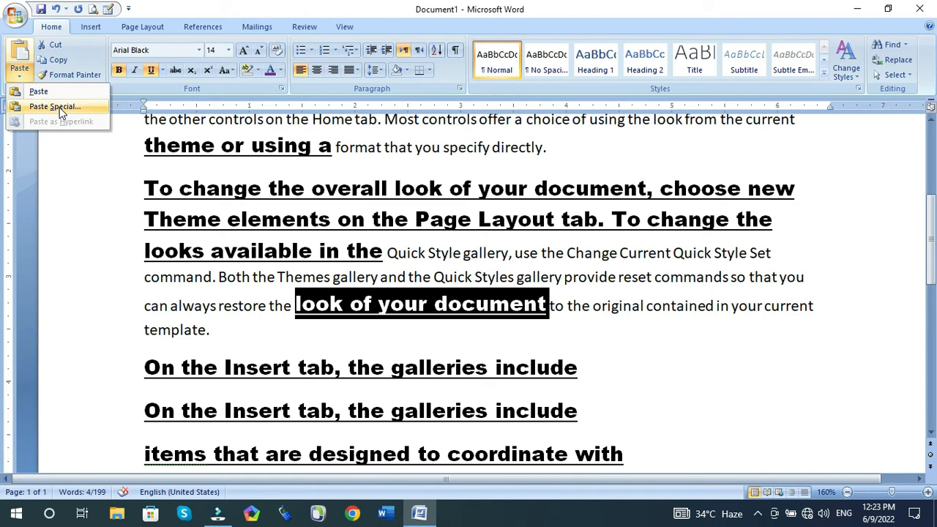
left_click(334, 210)
scroll(334, 210, "up", 4)
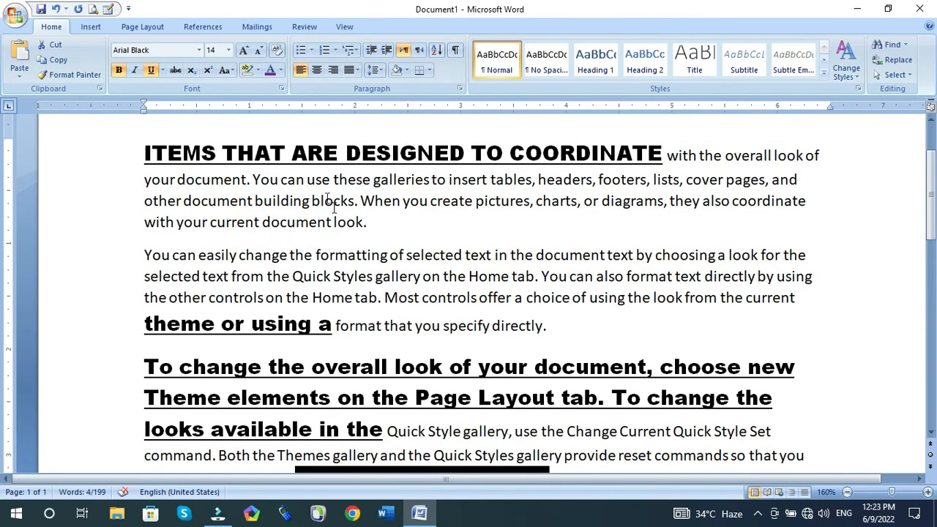
left_click_drag(143, 152, 586, 151)
key("ctrl+c")
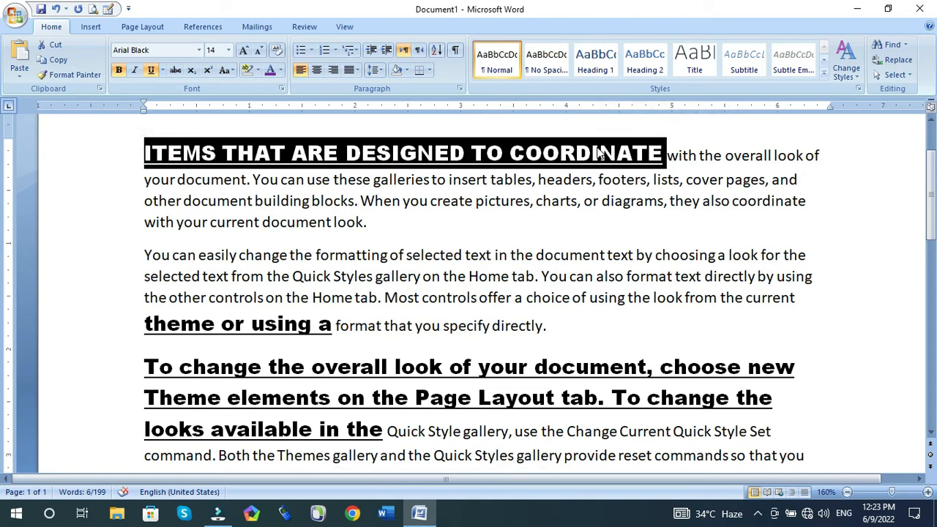
left_click(384, 223)
key("Return")
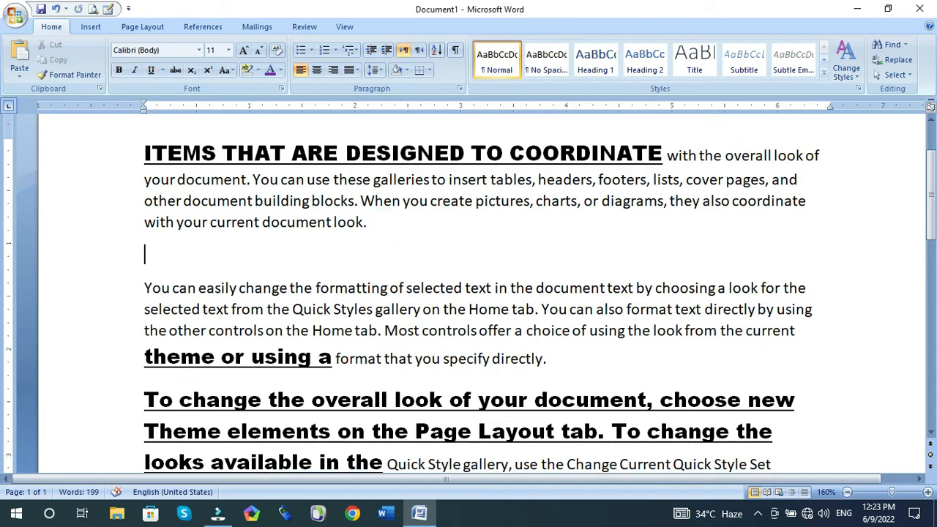
- Paste the copied phrase with its formatting into the empty paragraph, and remove it again
key("ctrl+v")
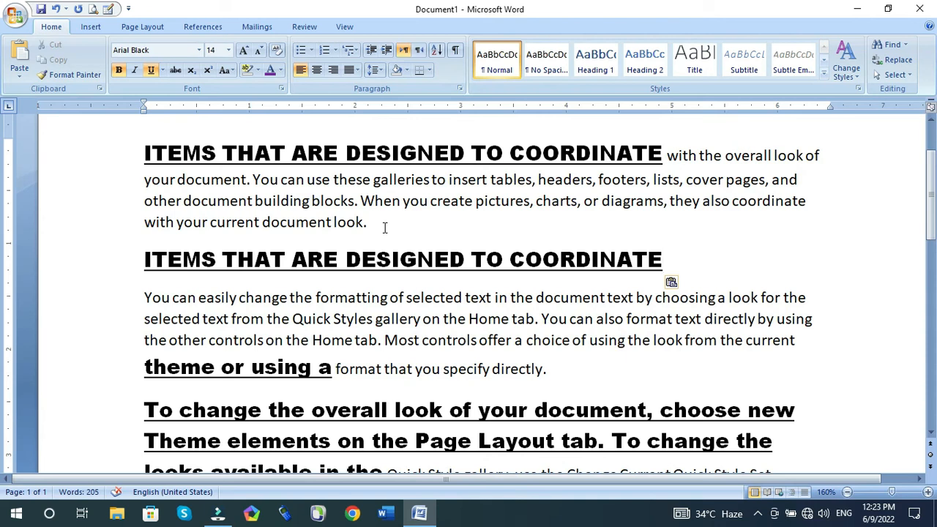
key("shift+Home")
key("BackSpace")
- Insert the copied phrase into the empty paragraph as Unformatted Text with Paste Special, and undo it
left_click(69, 75)
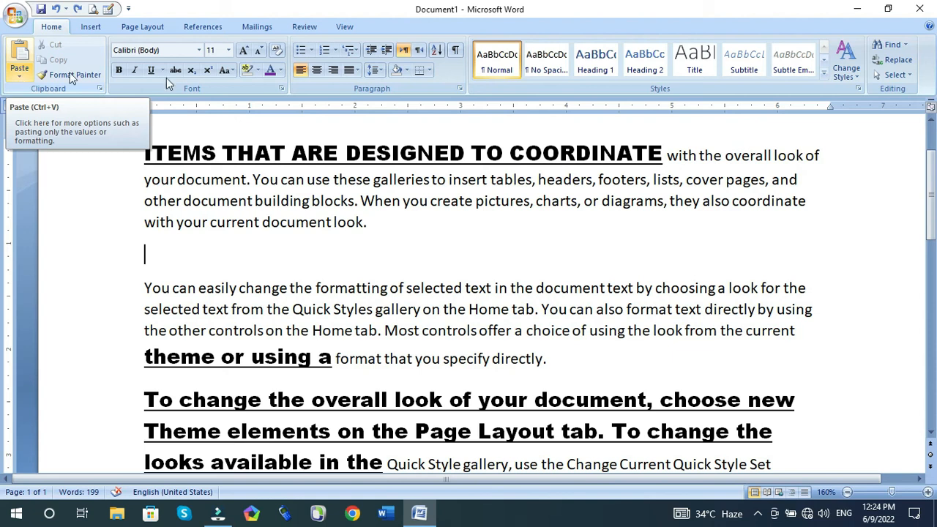
left_click(19, 72)
left_click(51, 109)
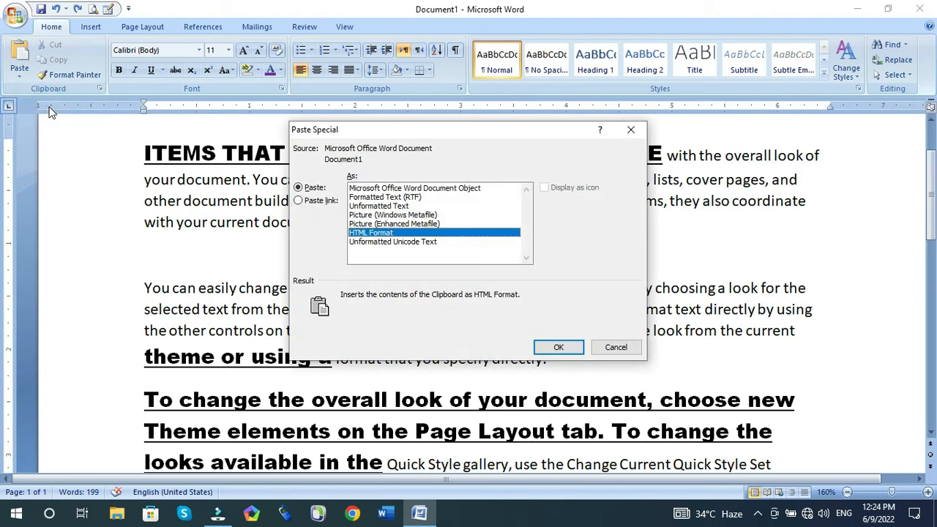
left_click(380, 206)
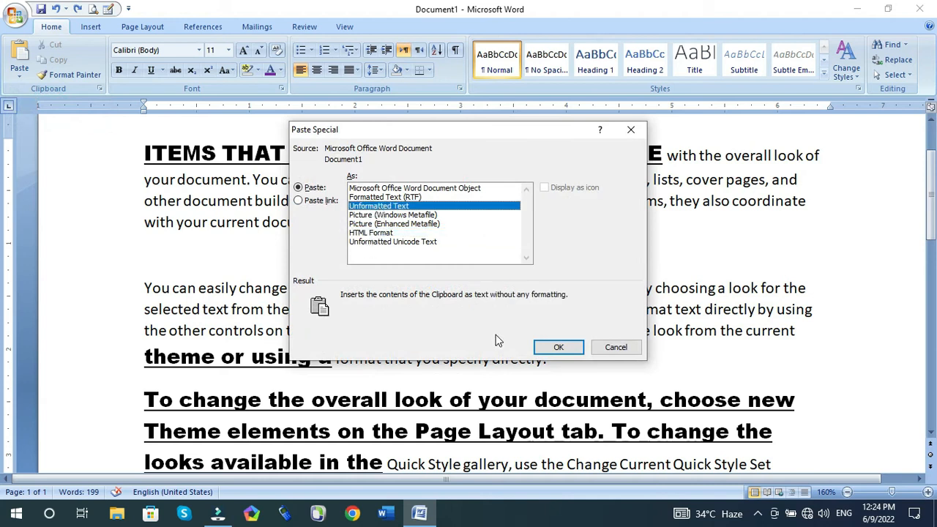
left_click(554, 347)
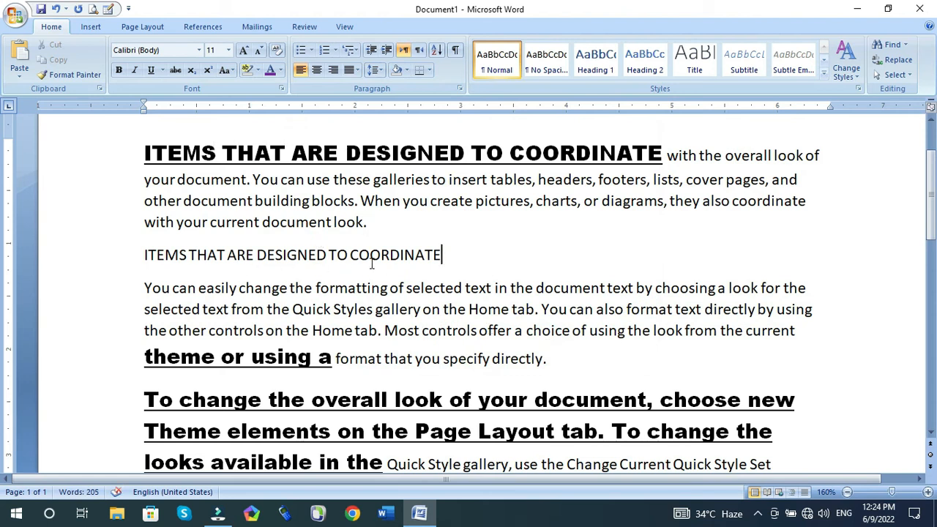
key("ctrl+z")
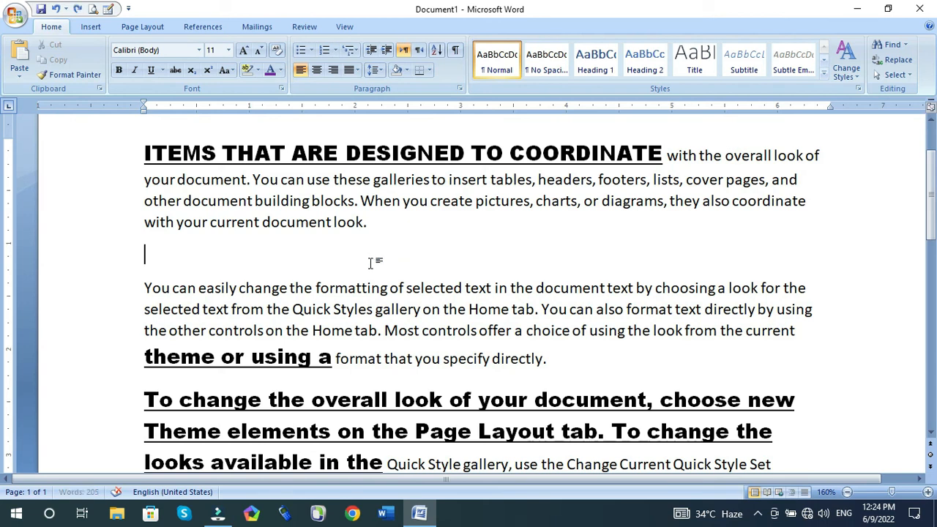
- Insert the copied phrase into the empty paragraph as Picture (Windows Metafile) with Paste Special
left_click(22, 79)
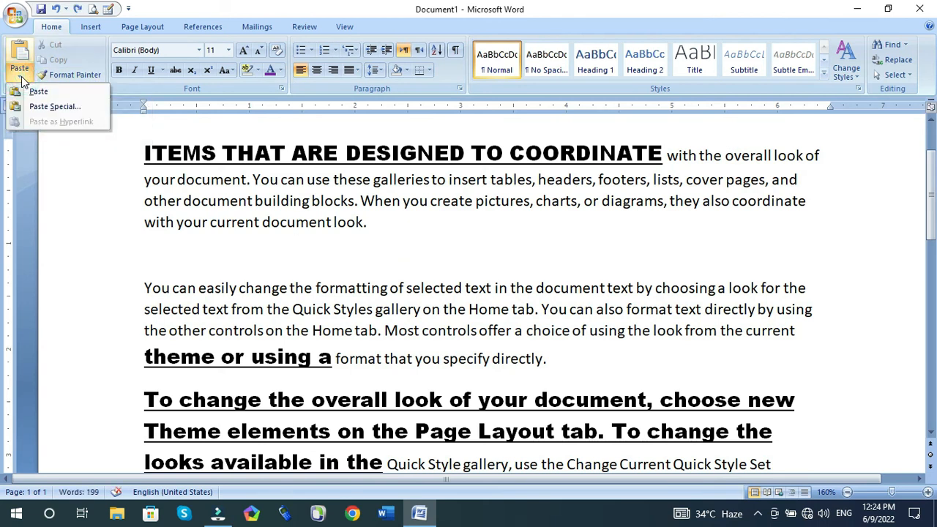
left_click(56, 107)
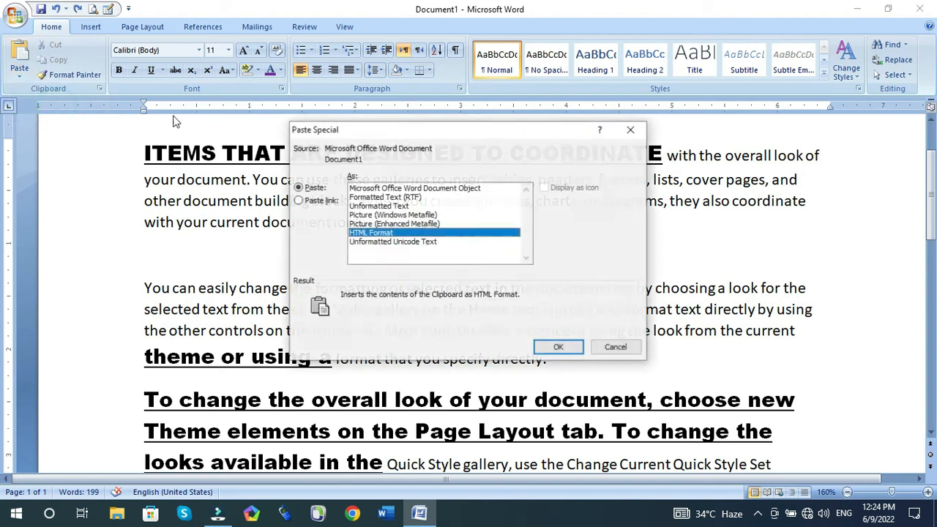
left_click(381, 215)
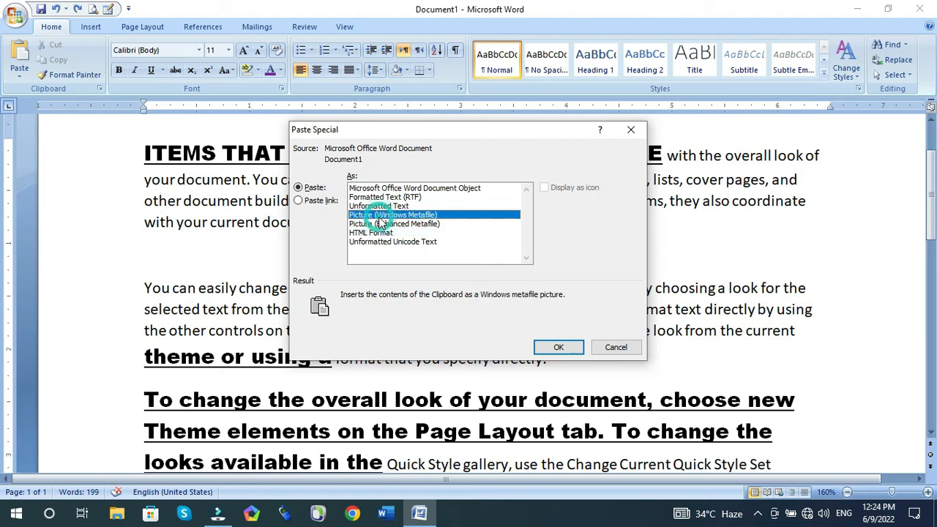
left_click(558, 349)
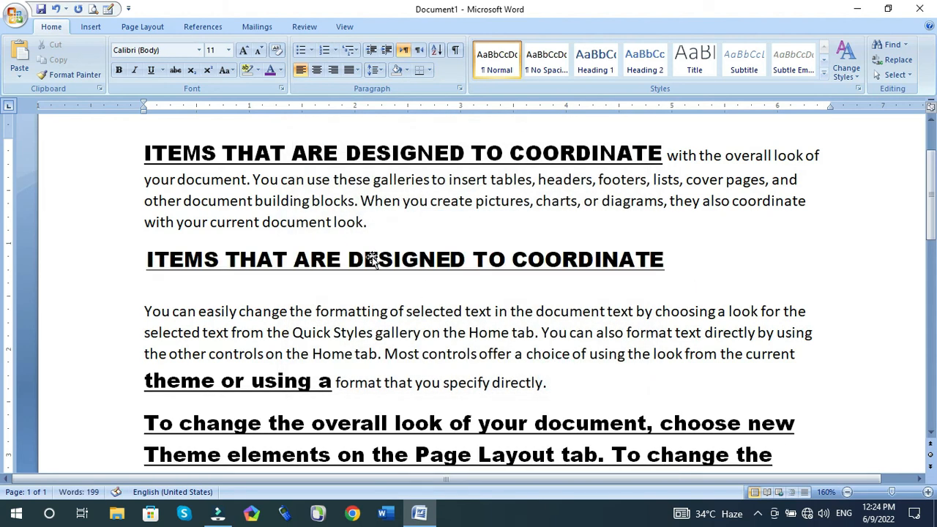
- Stretch the pasted phrase picture vertically to a height of about 0.78", and look at its picture formatting options
left_click(329, 259)
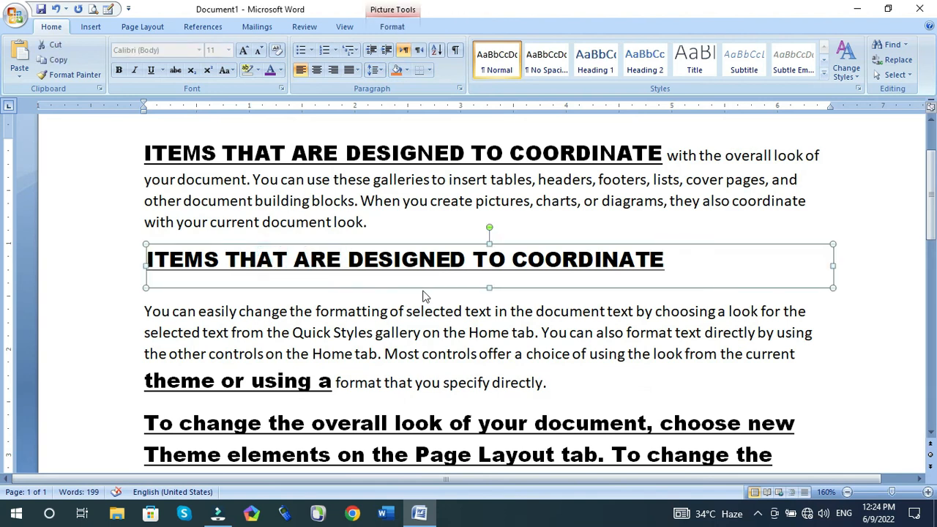
left_click_drag(489, 288, 493, 327)
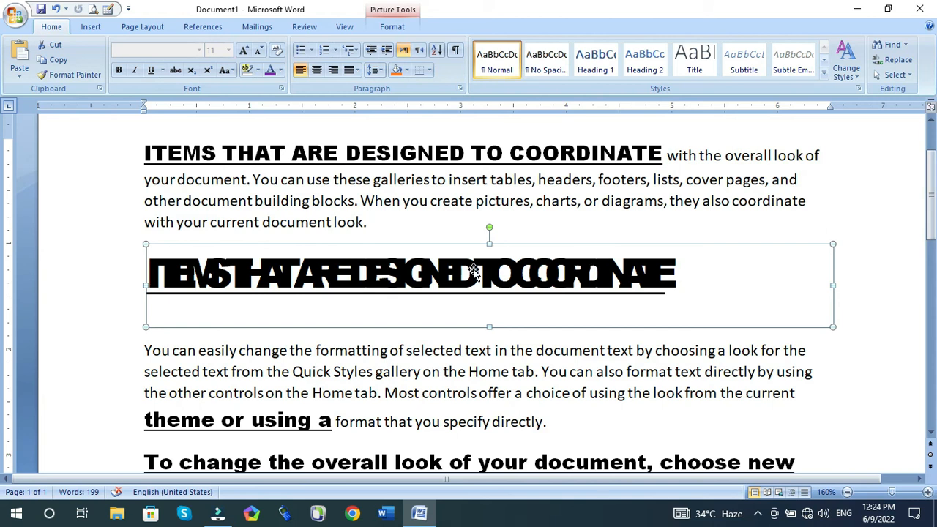
double_click(413, 271)
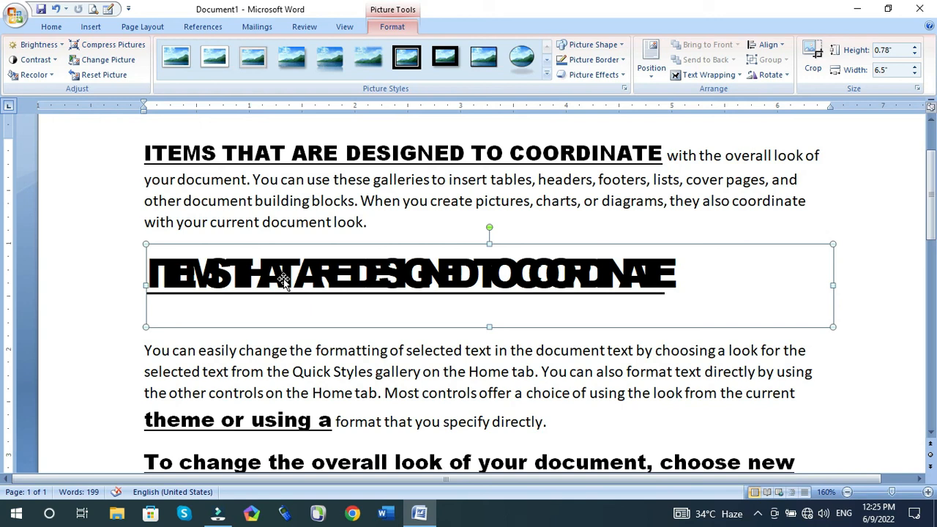
left_click(51, 27)
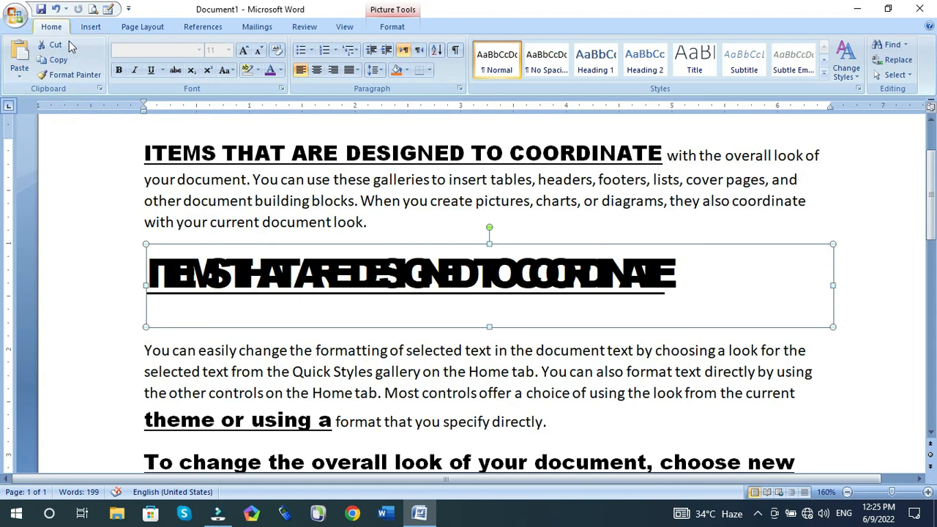